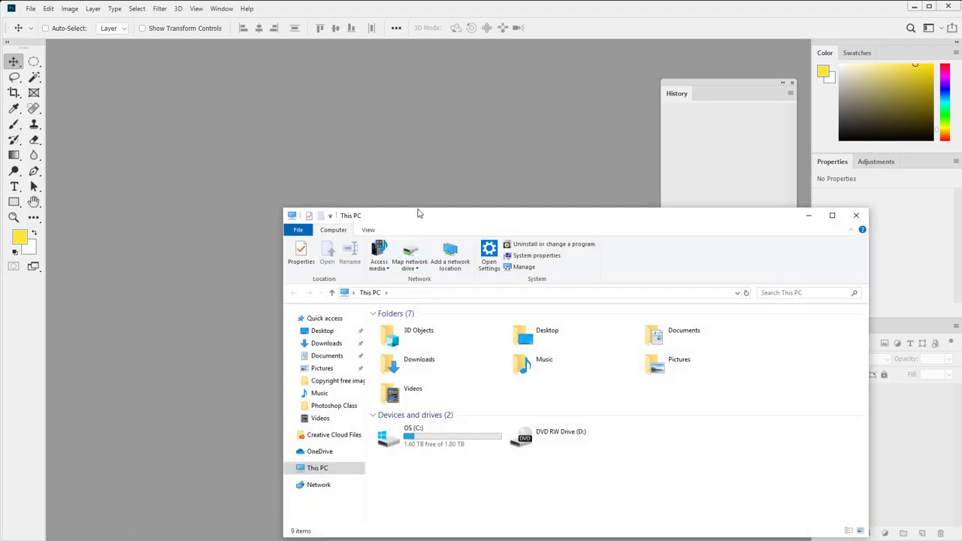
Open the lion photo from the Masking Demo folder on the Desktop as a Photoshop document.
left_click_drag(418, 214, 320, 121)
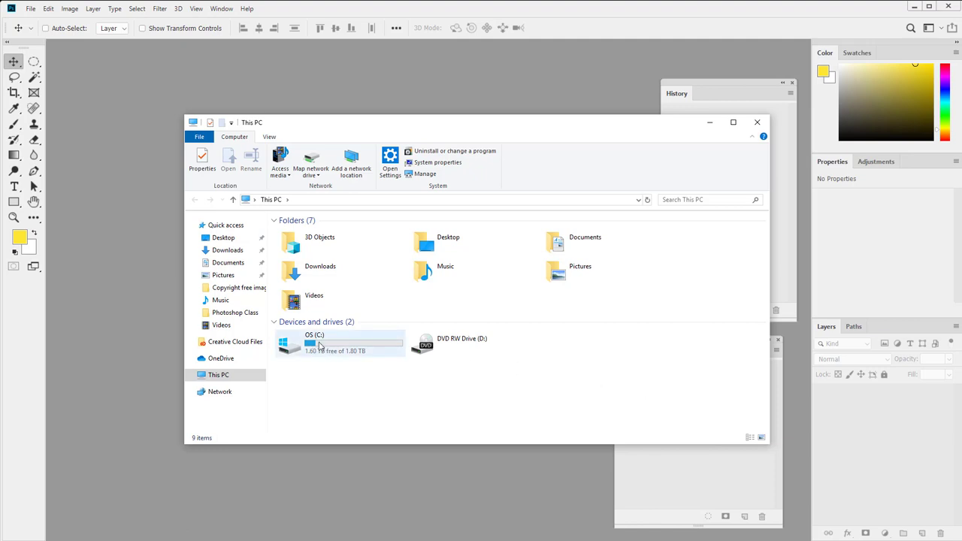
mouse_move(319, 345)
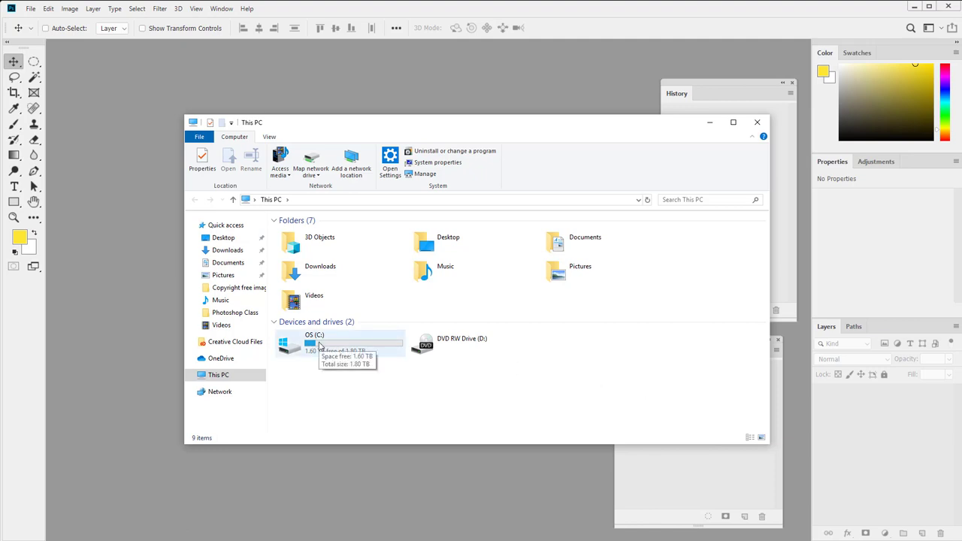
left_click(245, 263)
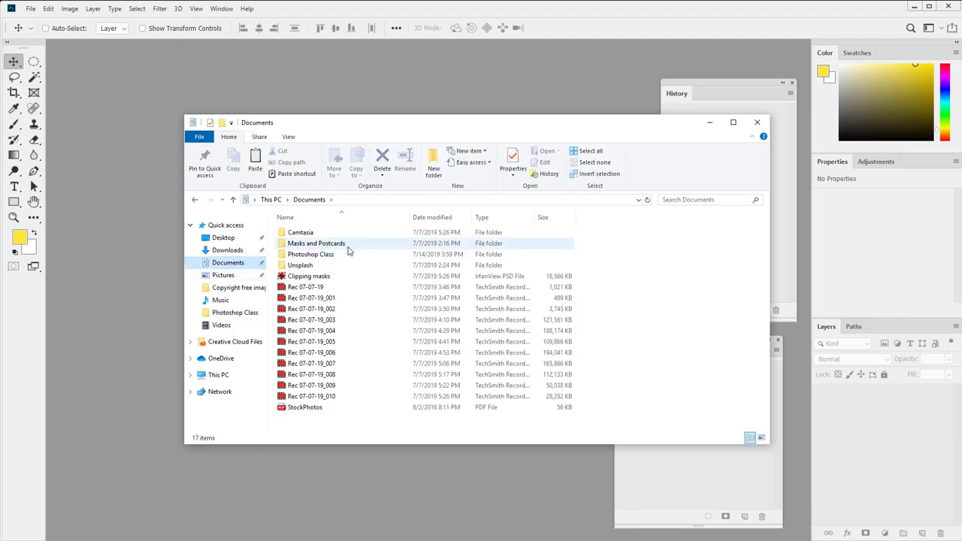
mouse_move(337, 249)
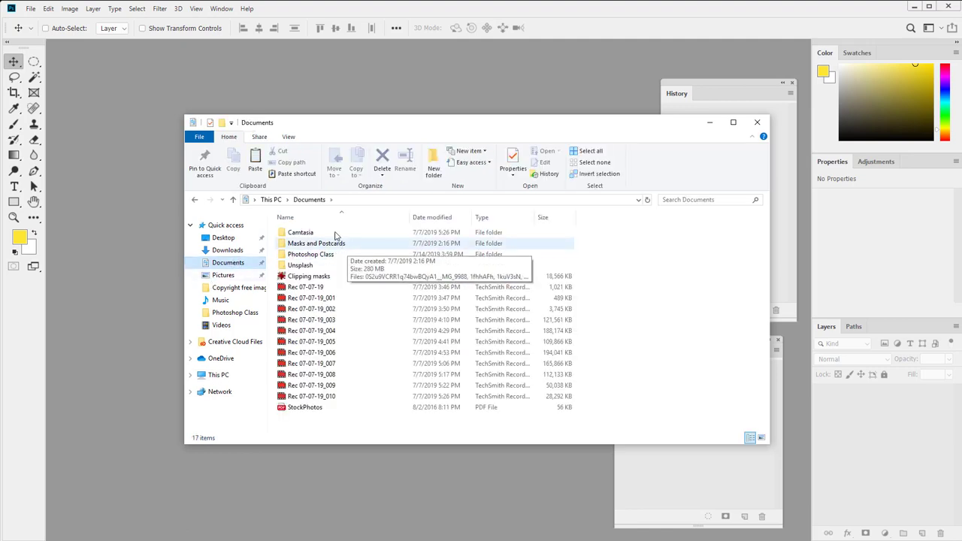
left_click(227, 239)
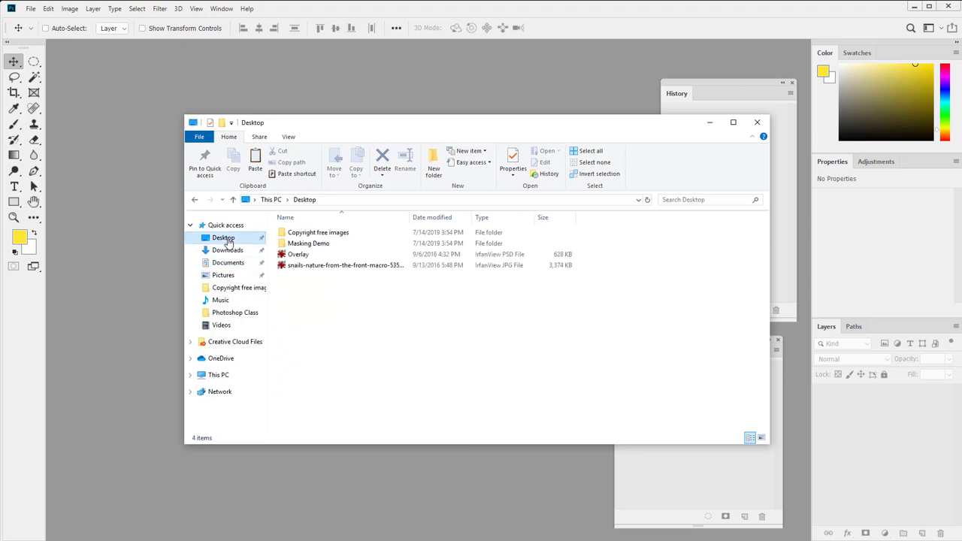
double_click(308, 244)
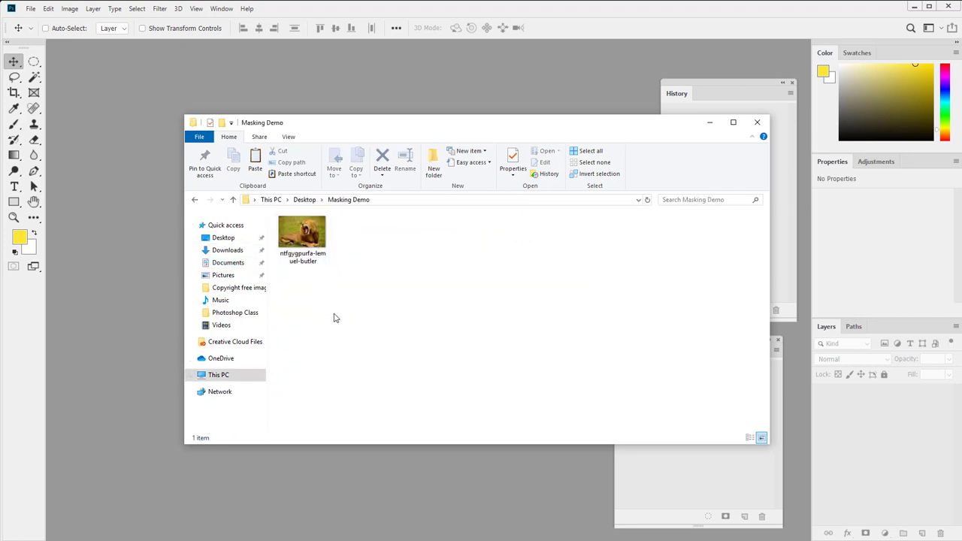
left_click_drag(305, 249, 452, 440)
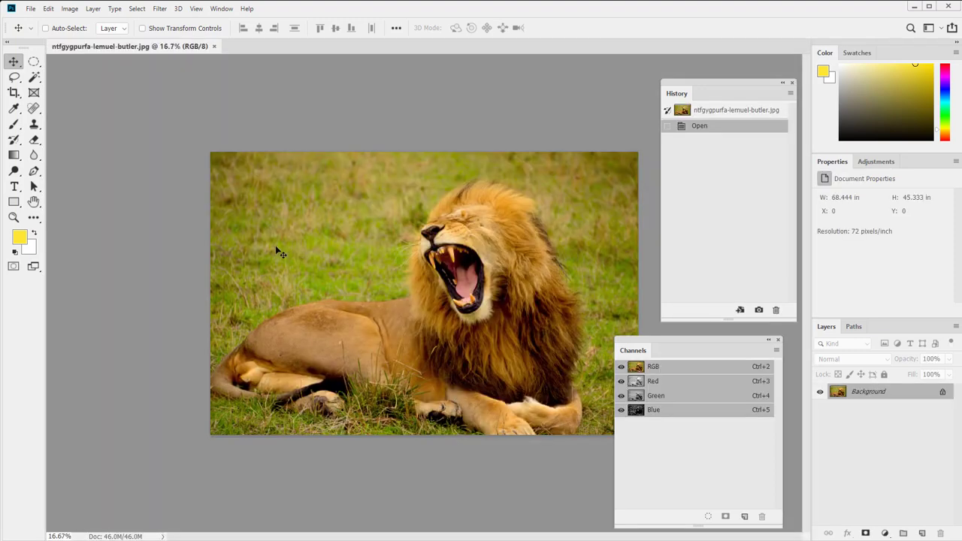
Examine the fine fur edges along the top and outer side of the lion's mane up close.
left_click(34, 201)
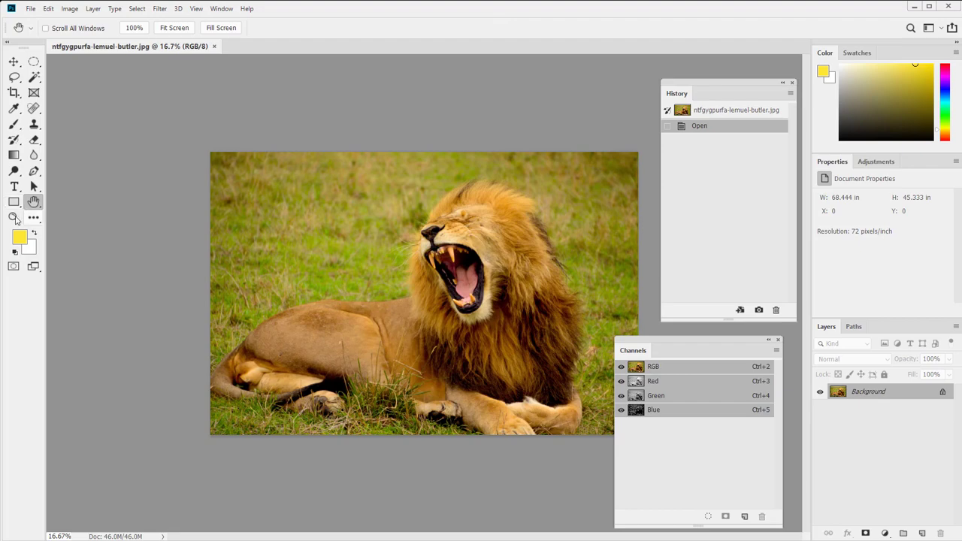
left_click(14, 217)
left_click_drag(423, 196, 223, 261)
left_click_drag(368, 182, 405, 191)
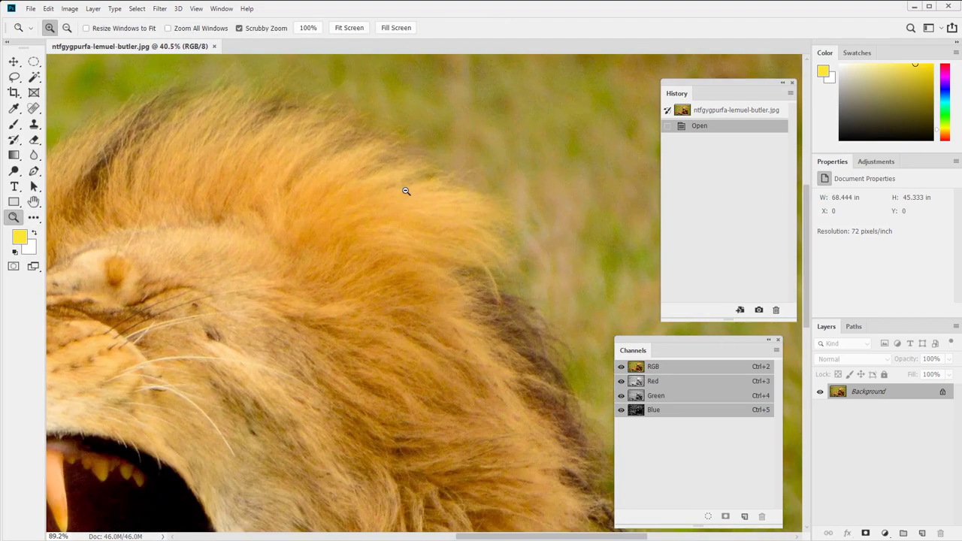
left_click_drag(512, 359, 432, 202)
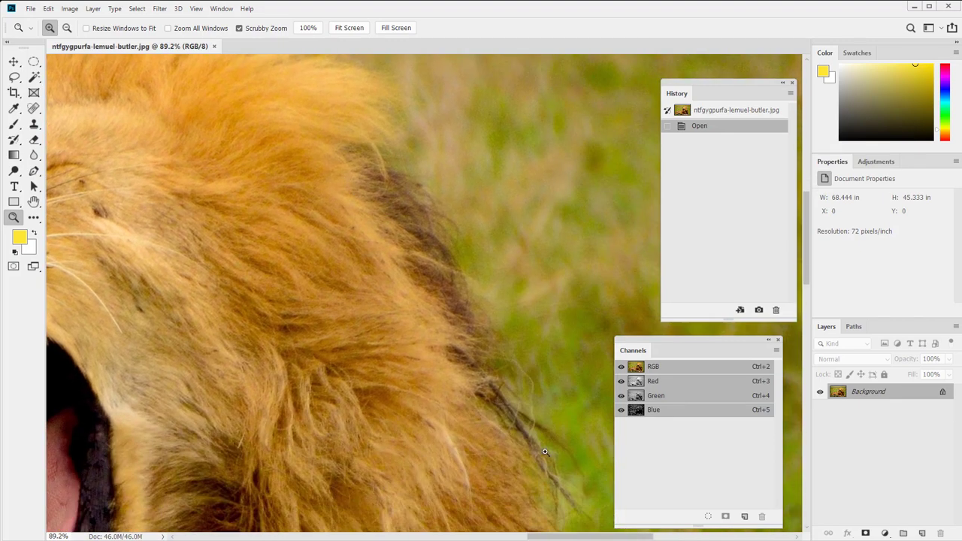
left_click_drag(521, 414, 464, 212)
left_click_drag(542, 427, 429, 216)
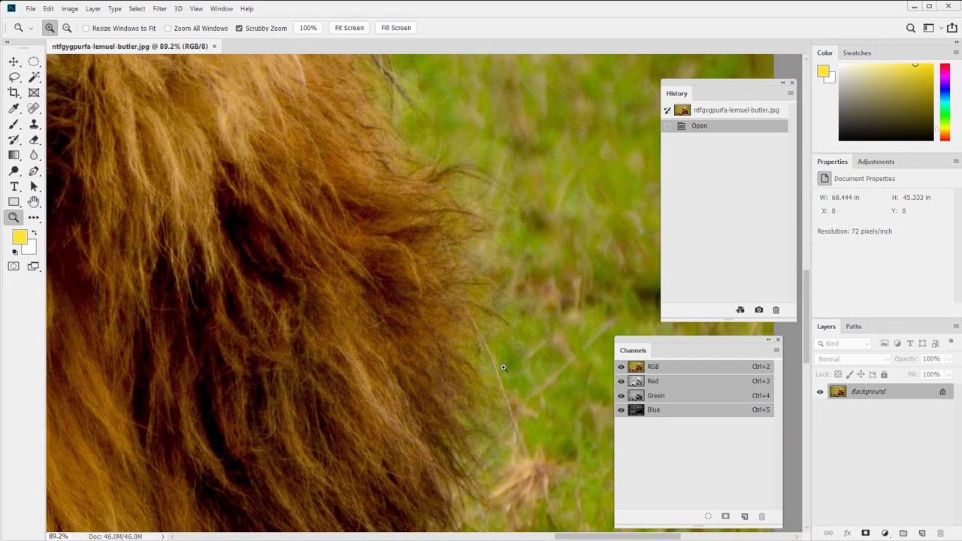
left_click_drag(485, 297, 488, 249)
Examine the edges along the lion's back and tail and the grass overlapping its paws.
left_click_drag(75, 413, 628, 438)
left_click_drag(161, 251, 559, 329)
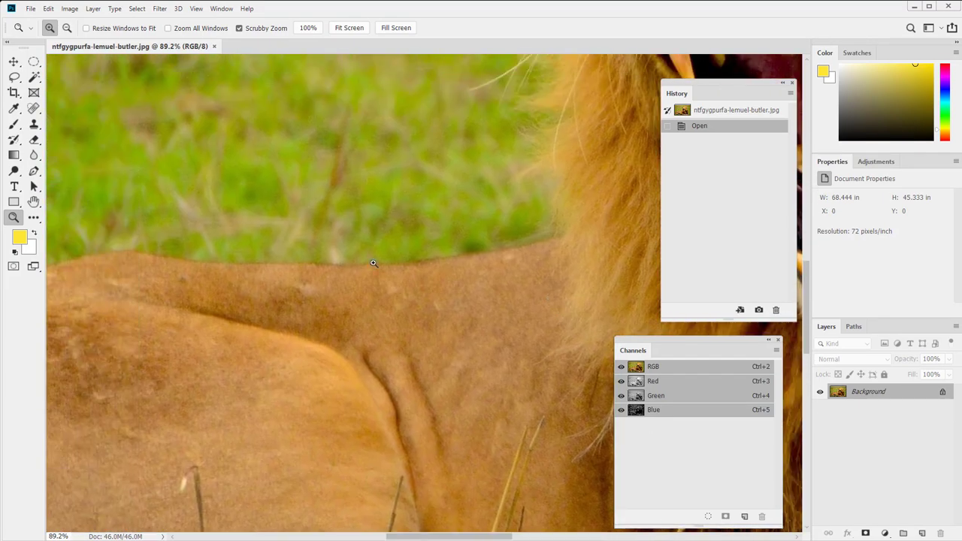
left_click_drag(167, 275, 451, 226)
left_click_drag(143, 330, 638, 146)
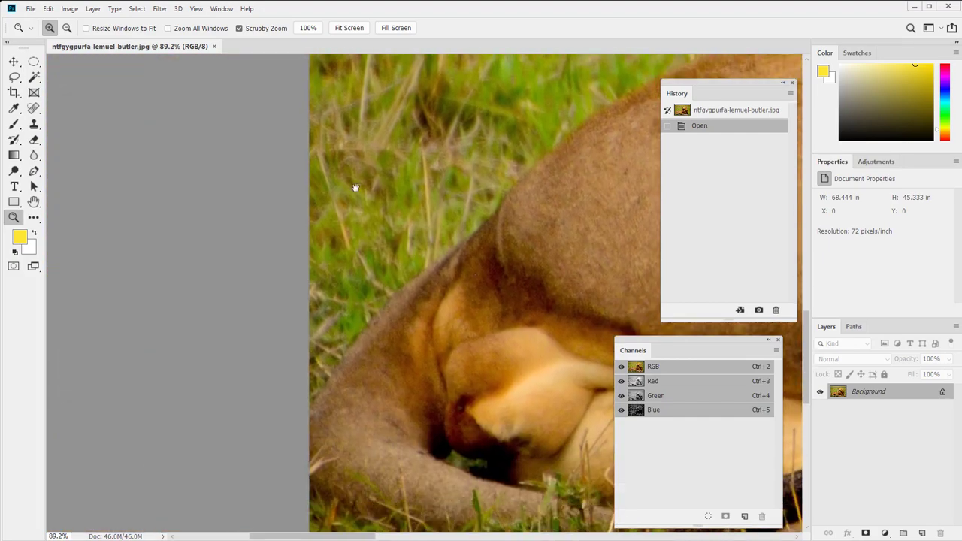
left_click_drag(381, 354, 73, 115)
left_click_drag(577, 262, 261, 199)
left_click_drag(399, 165, 328, 293)
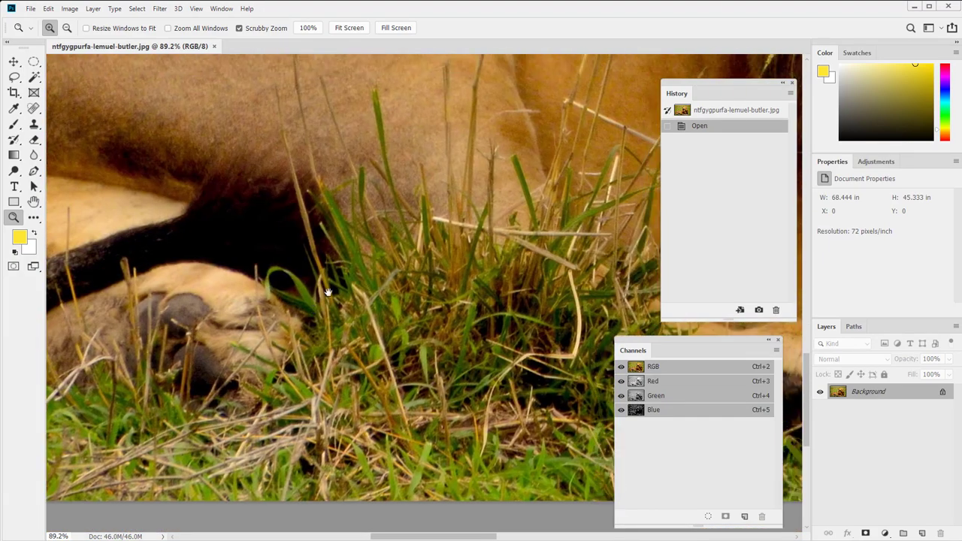
left_click_drag(467, 64, 278, 174)
left_click_drag(574, 124, 300, 188)
left_click_drag(427, 104, 316, 195)
left_click_drag(343, 116, 248, 202)
left_click_drag(373, 185, 300, 223)
left_click_drag(580, 197, 340, 204)
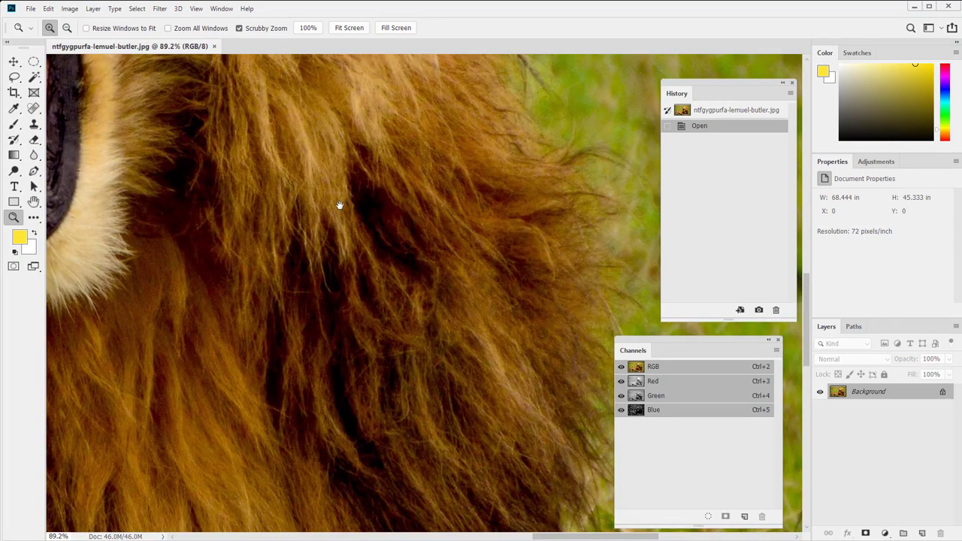
Review the whole lion against the grass background, from the mane and paws to the back.
left_click(341, 214, "alt")
left_click(340, 214, "alt")
left_click(342, 217, "alt")
left_click(346, 222, "alt")
left_click_drag(361, 229, 478, 240)
left_click_drag(281, 224, 197, 226)
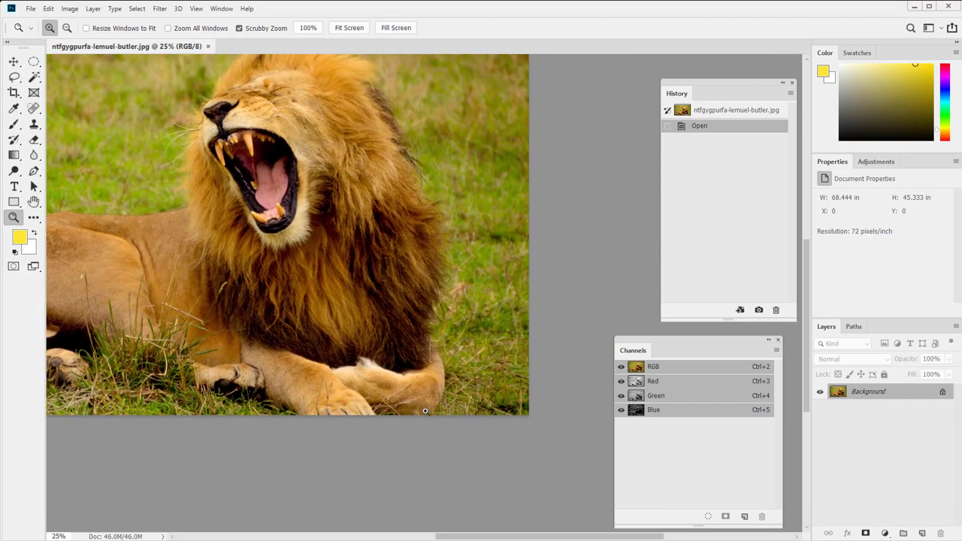
left_click_drag(389, 94, 387, 181)
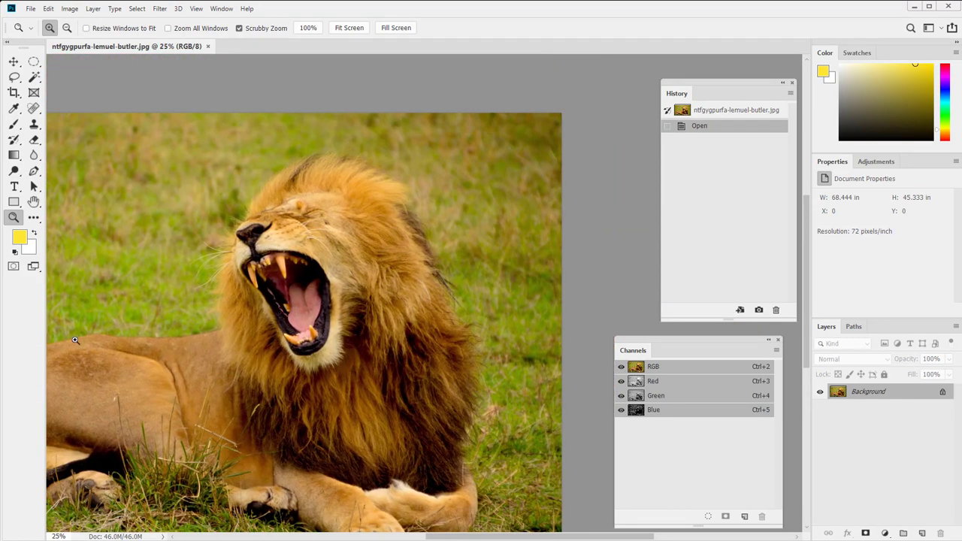
left_click_drag(75, 341, 284, 315)
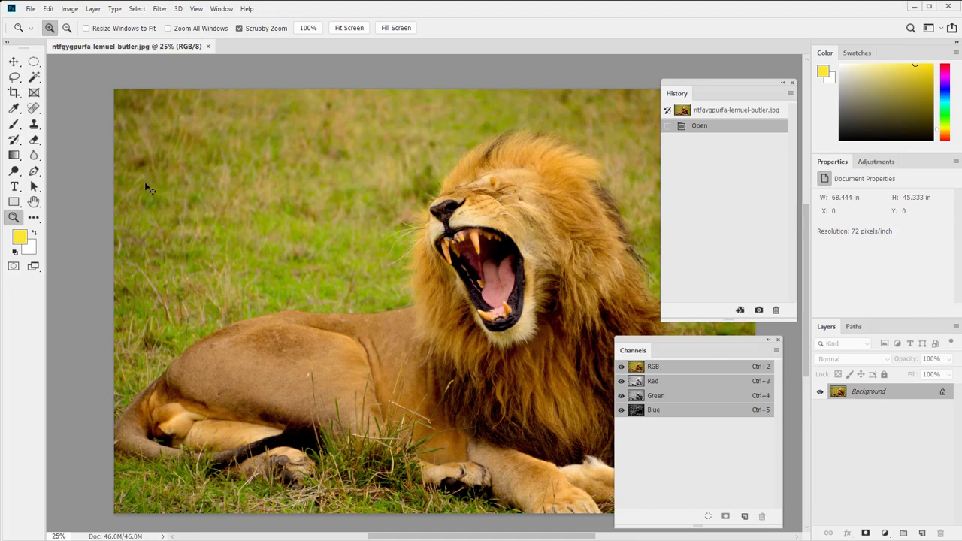
Open landscape-640617_1920.jpg from the Copyright free images folder on the Desktop.
key("ctrl+o")
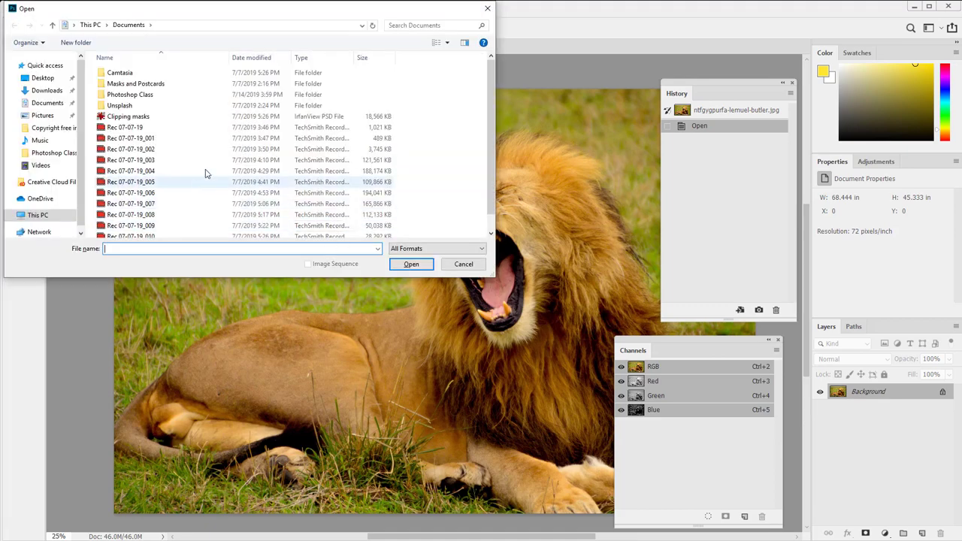
left_click(39, 78)
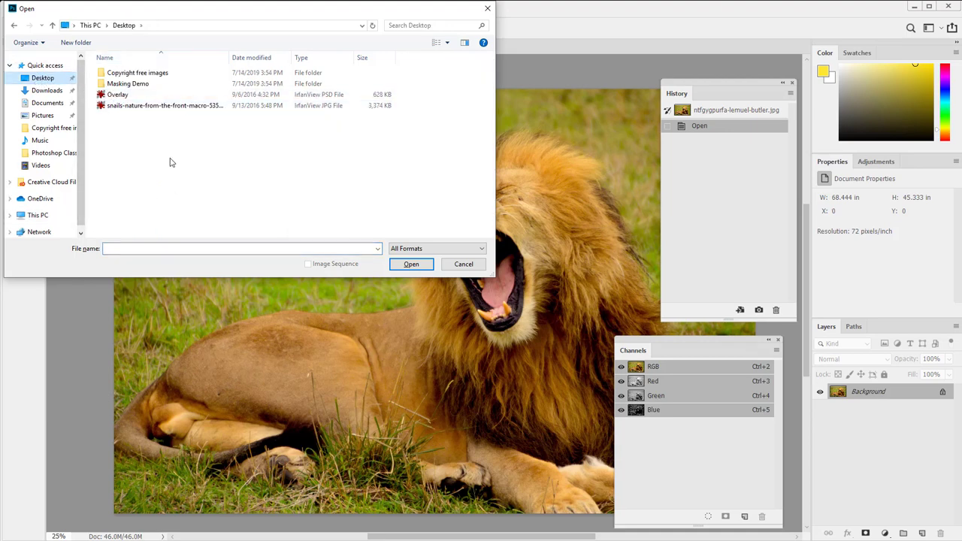
left_click(143, 73)
key("Return")
scroll(317, 171, "down", 2)
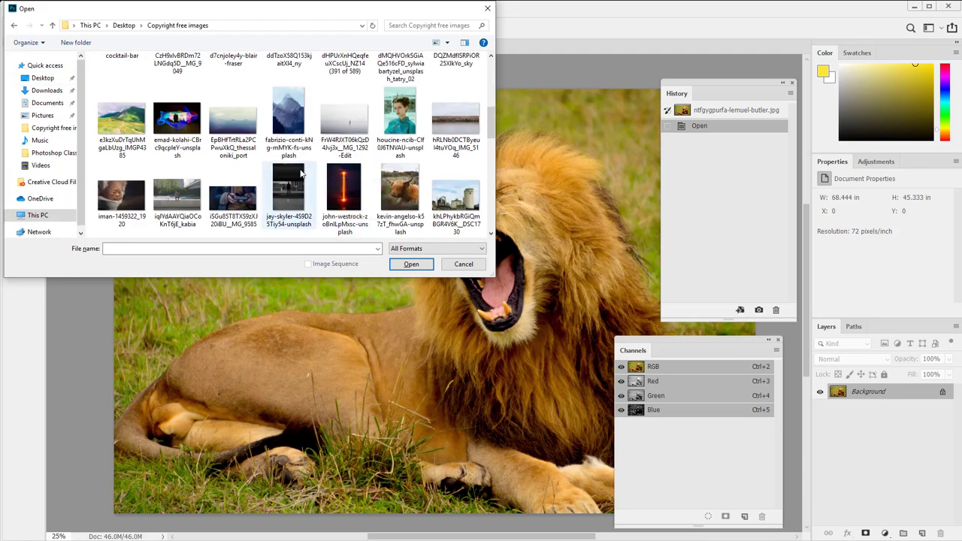
scroll(297, 165, "down", 1)
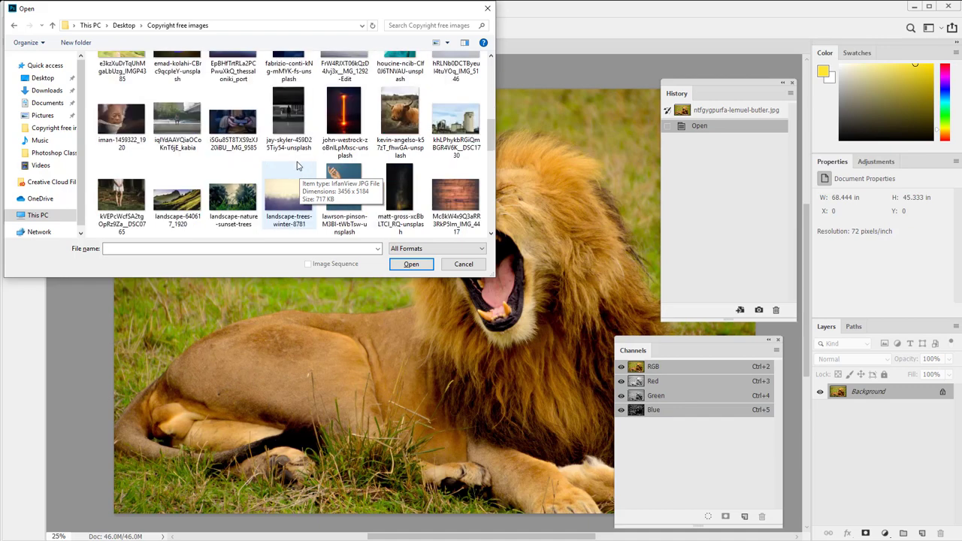
double_click(165, 201)
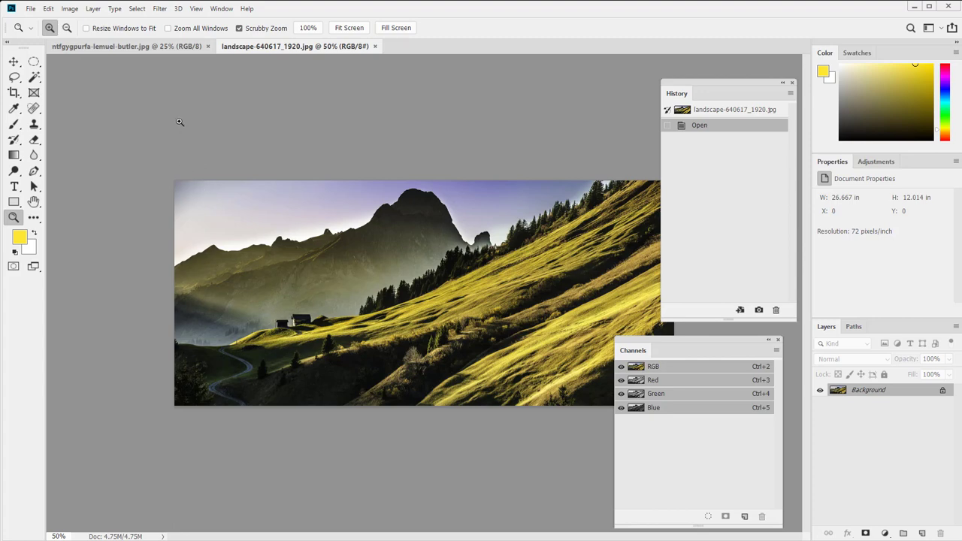
Copy the entire landscape image into the lion document and place it over the canvas's upper-left corner.
left_click(14, 62)
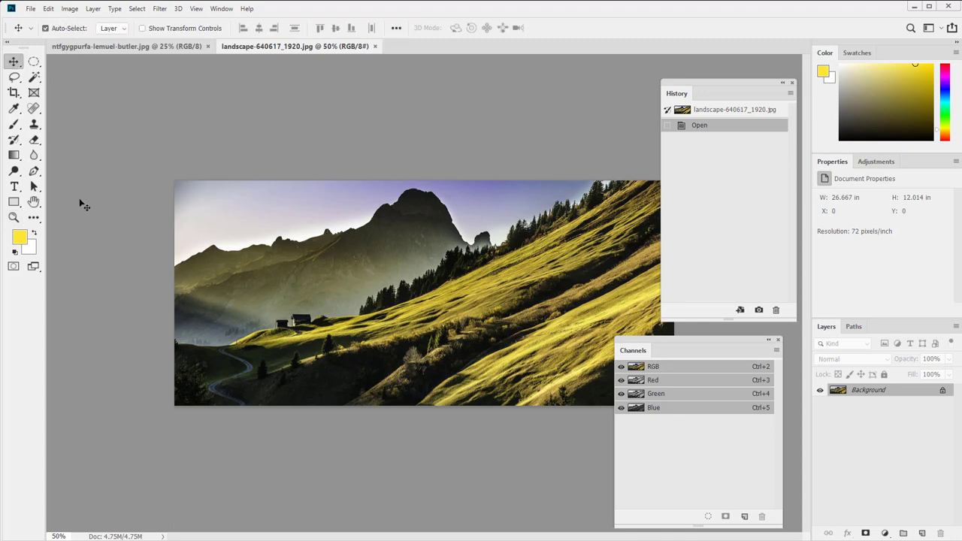
key("ctrl+a")
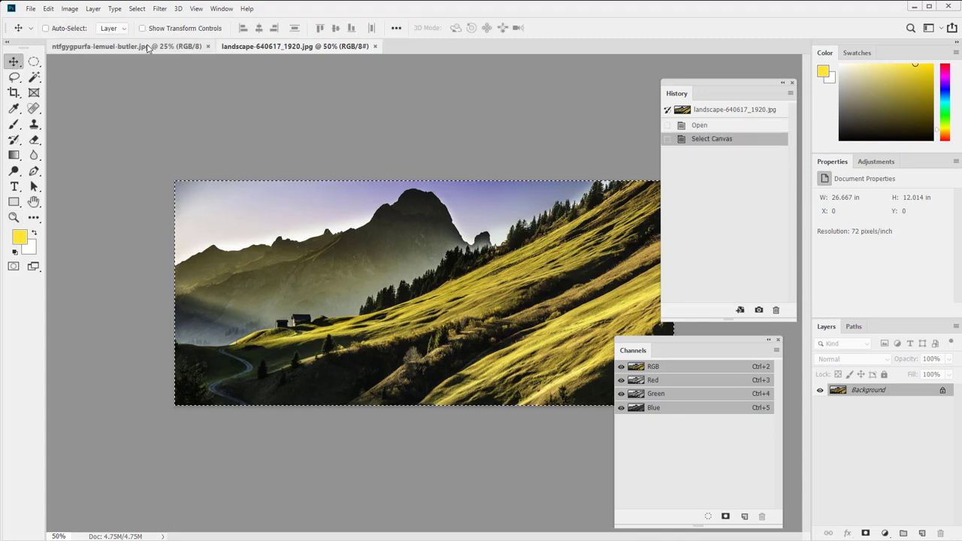
left_click(157, 47)
key("ctrl+v")
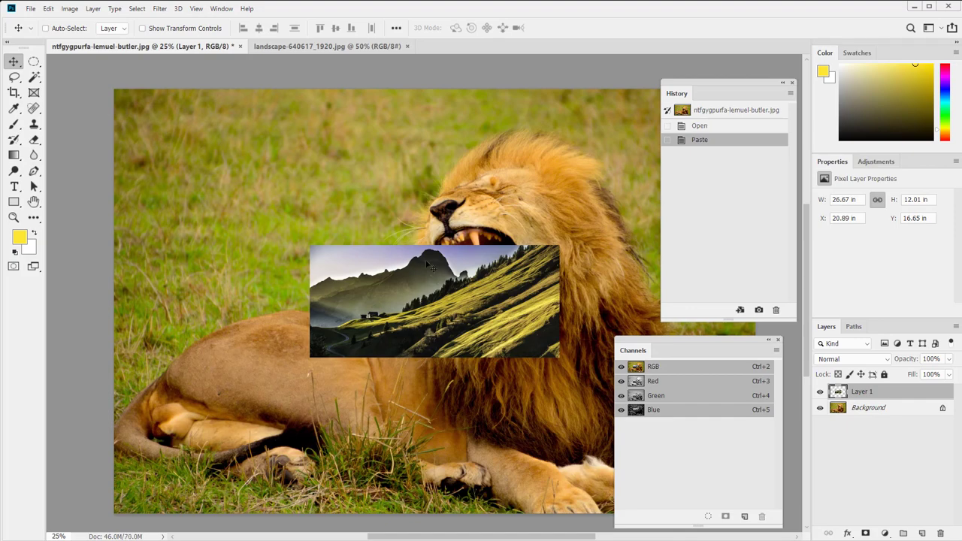
left_click_drag(406, 283, 190, 124)
left_click_drag(222, 161, 63, 125)
Scale the landscape layer proportionally to about 390% with Free Transform so it covers the whole canvas.
key("z")
left_click(216, 169)
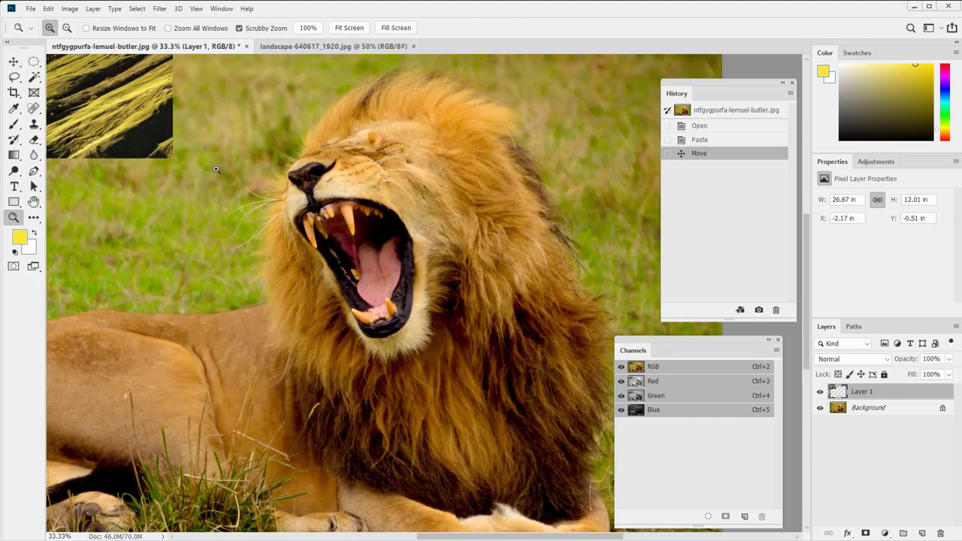
key("super")
key("super")
left_click(217, 170, "alt")
left_click(217, 170, "alt")
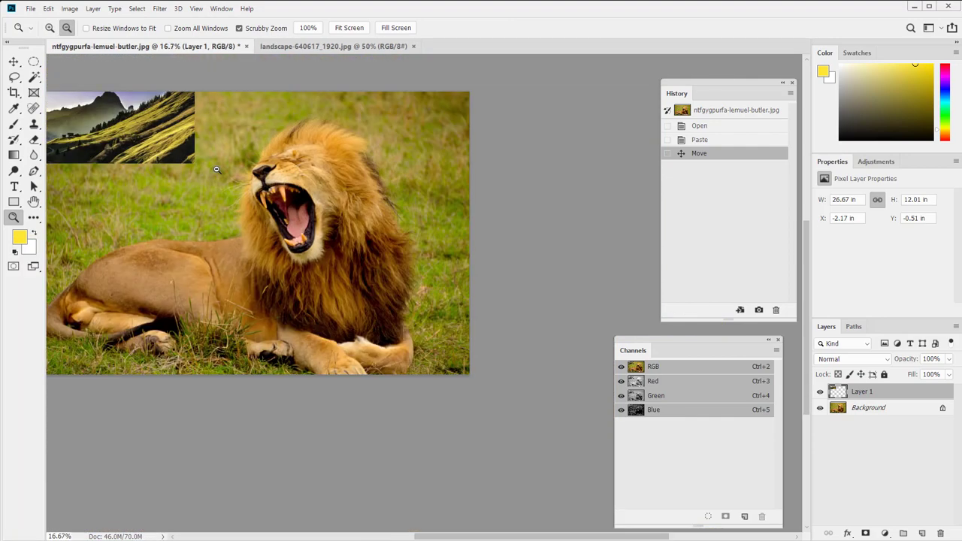
left_click(217, 170, "alt")
left_click(217, 170, "alt")
key("ctrl+t")
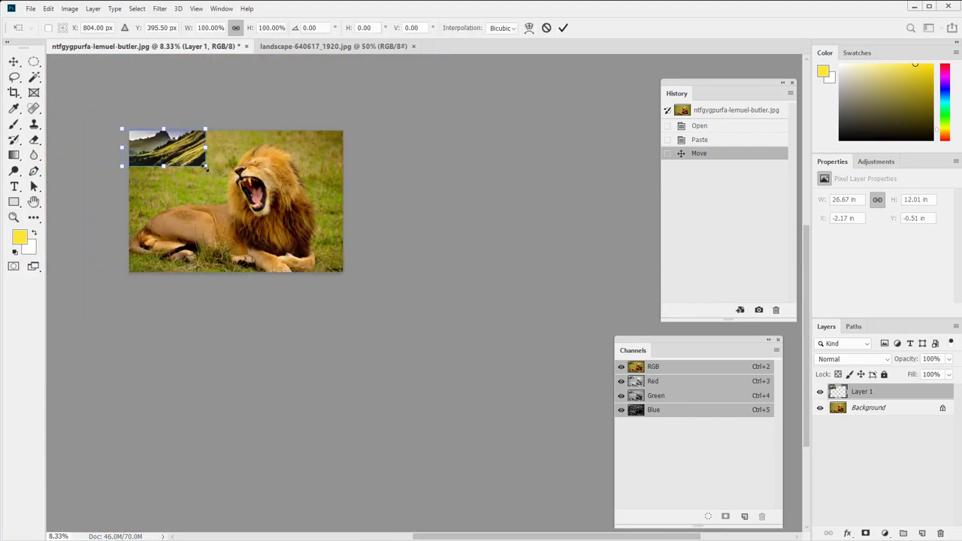
left_click_drag(207, 169, 448, 291)
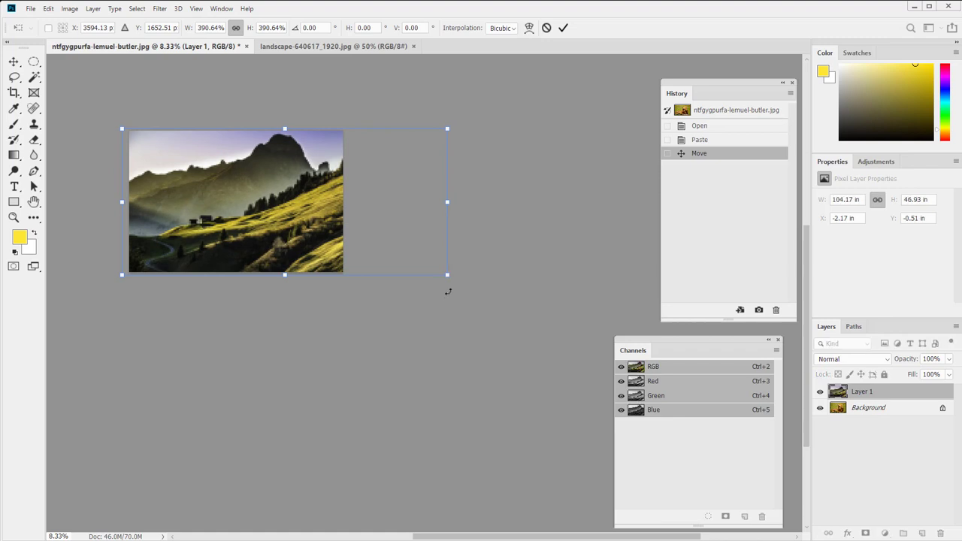
key("Return")
Shift the enlarged landscape layer left to an X position of about -32.6 in, keeping the canvas covered.
key("z")
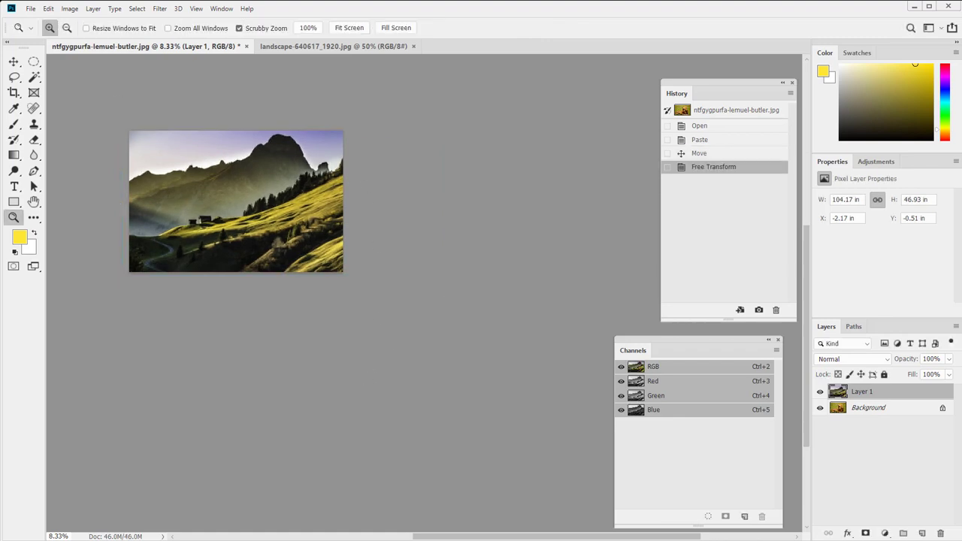
left_click(14, 61)
left_click_drag(309, 191, 247, 186)
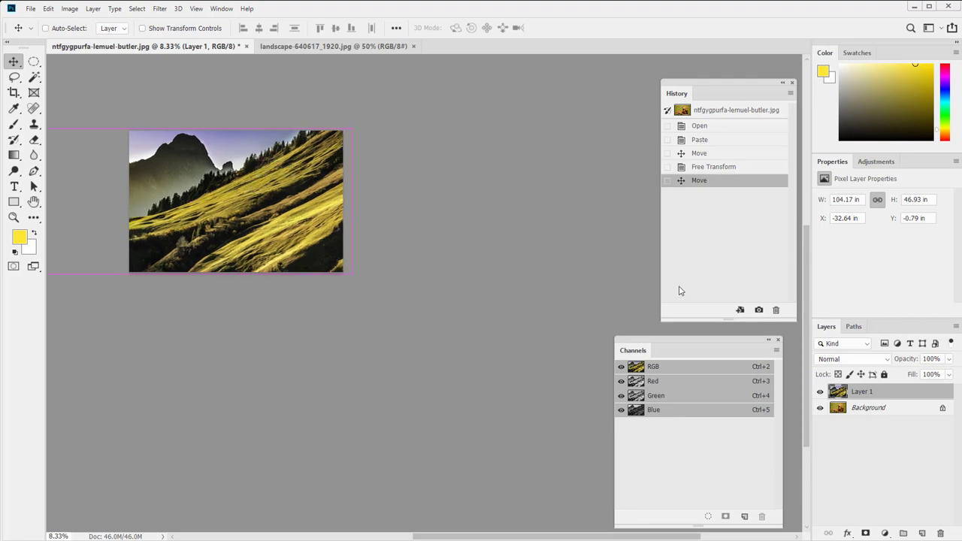
Convert the locked Background into a regular layer, and hide and reshow the landscape layer to check the lion beneath.
double_click(859, 407, "alt")
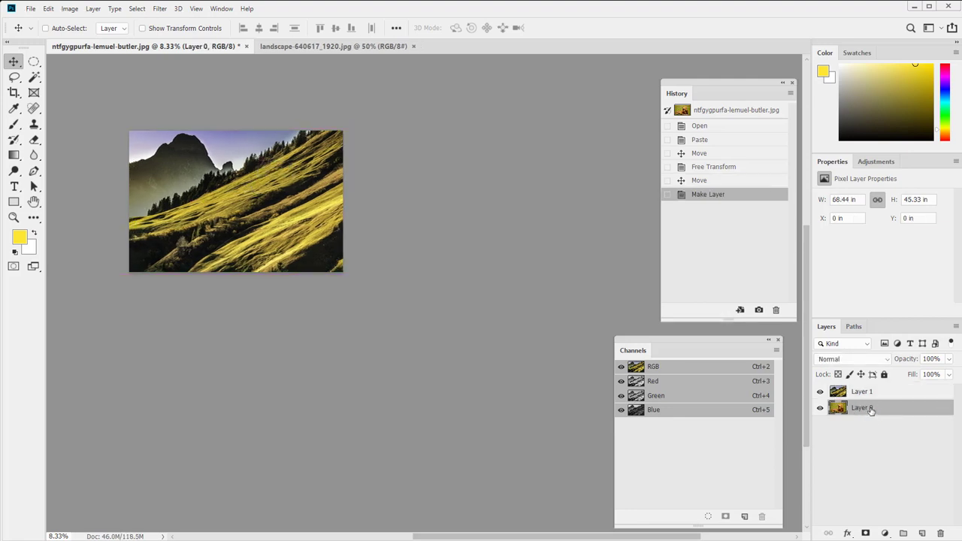
left_click(820, 391)
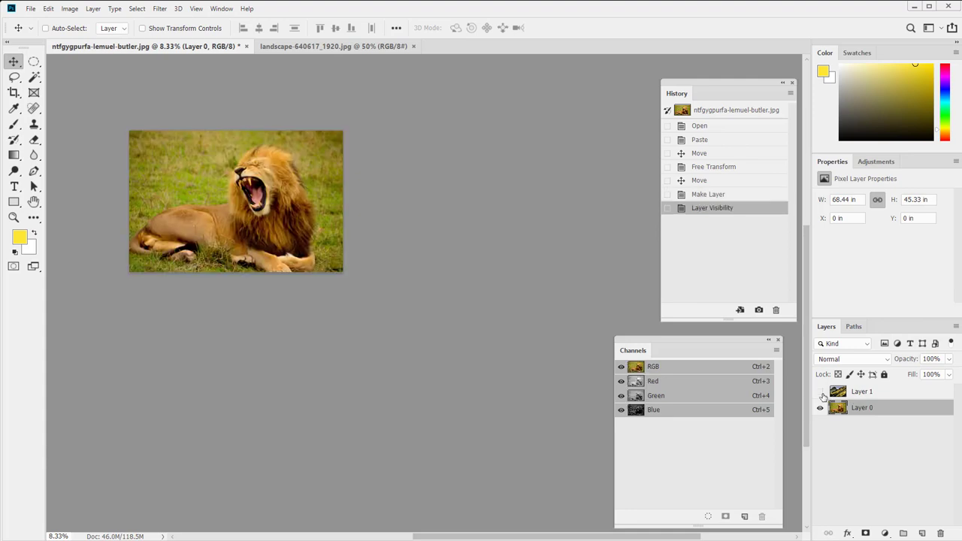
left_click(820, 392)
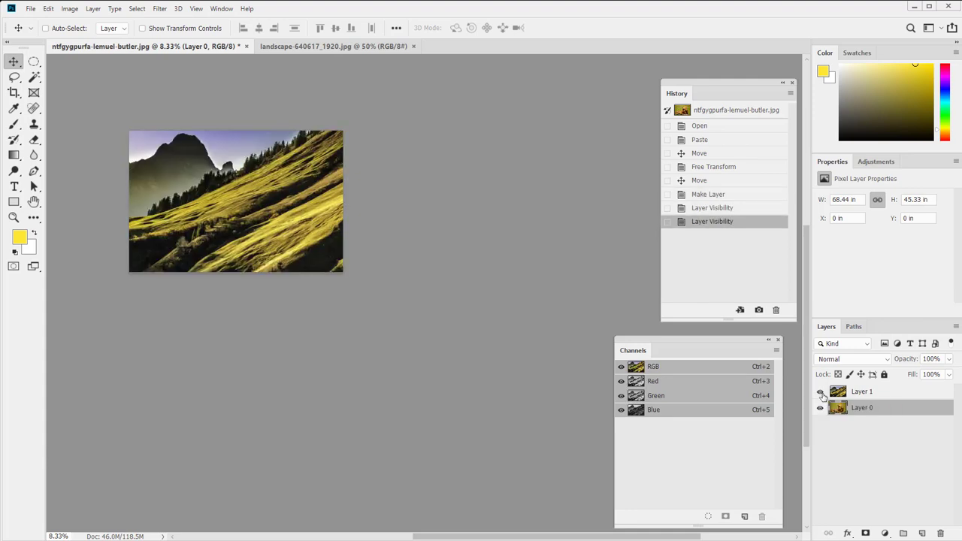
Move the landscape layer beneath the lion layer and duplicate the lion layer.
left_click(820, 392)
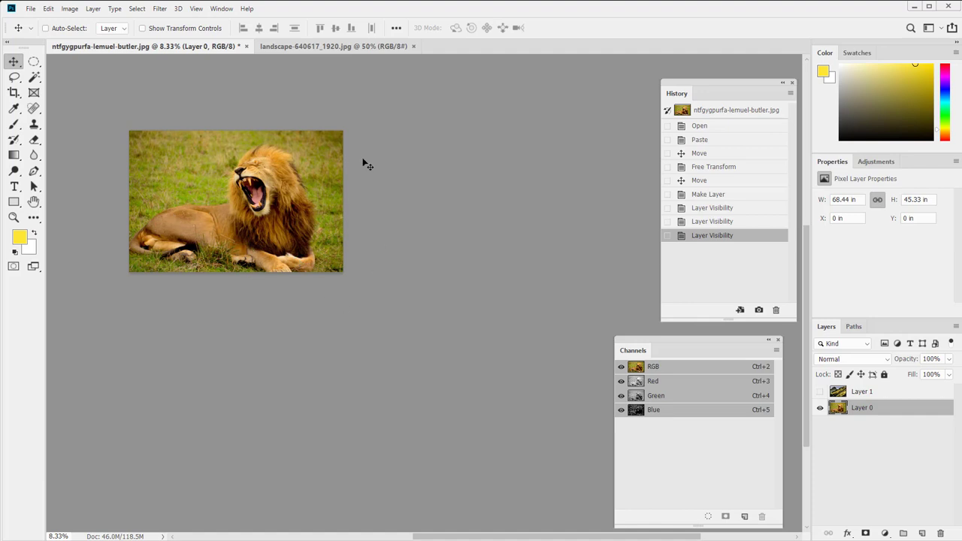
left_click(820, 391)
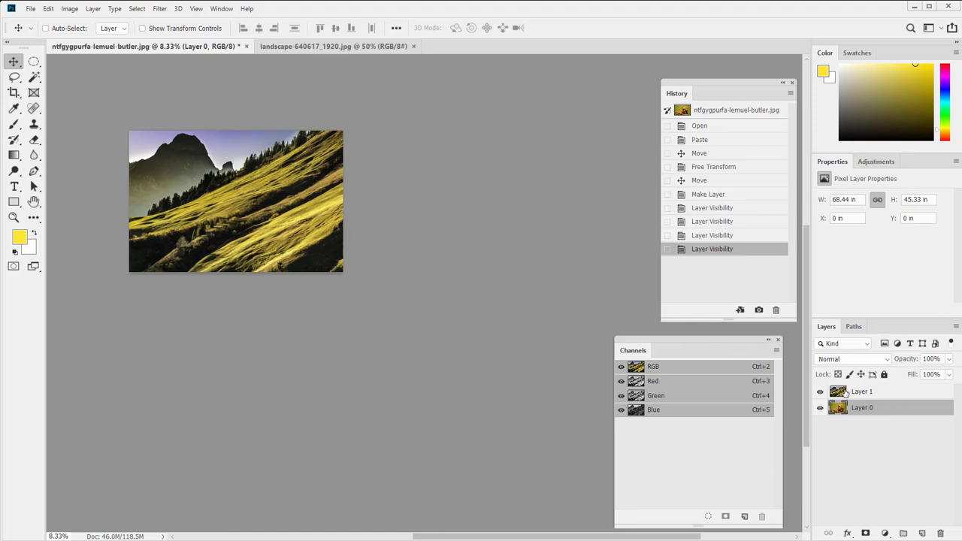
left_click_drag(844, 395, 852, 419)
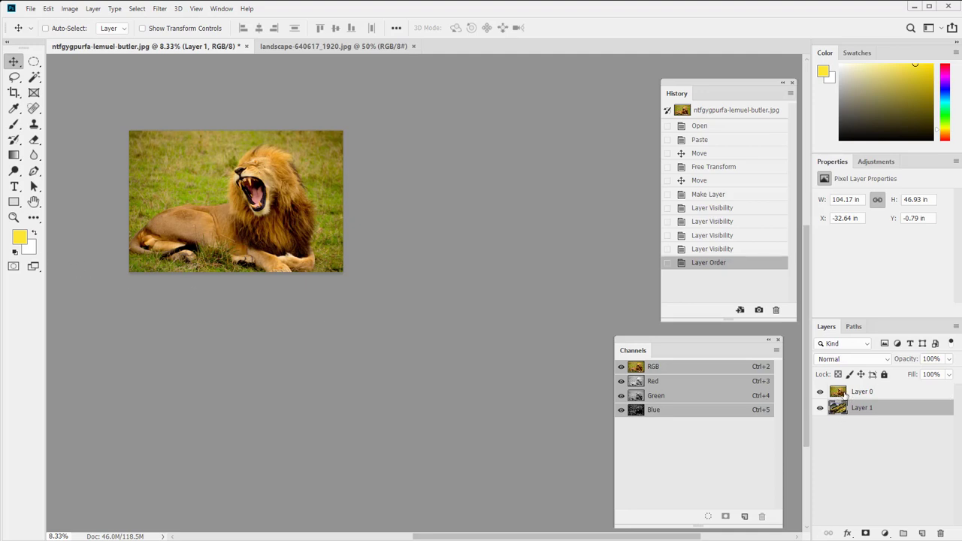
left_click_drag(839, 394, 925, 533)
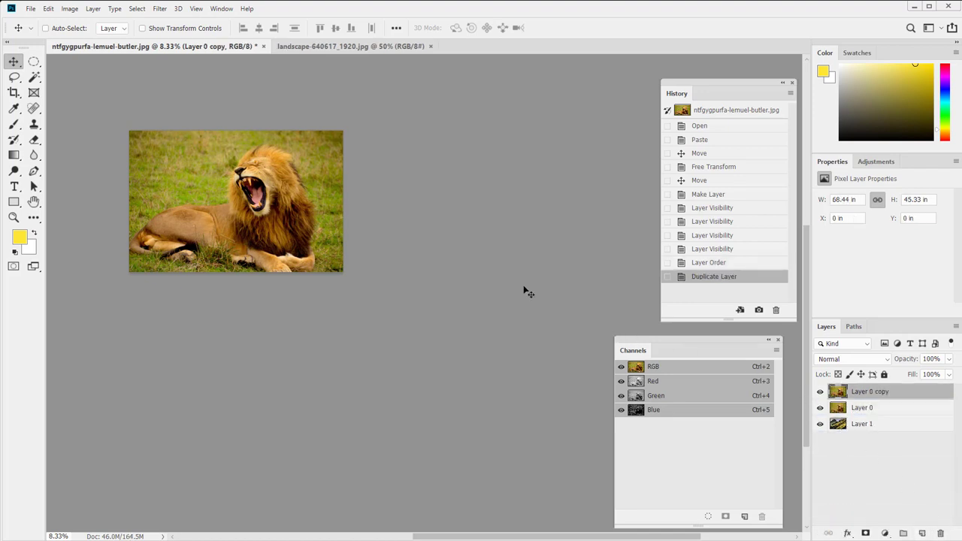
Magnify the lion image to about 18.4% and line up the Channels panel beneath the History panel.
left_click(13, 216)
left_click_drag(142, 167, 173, 195)
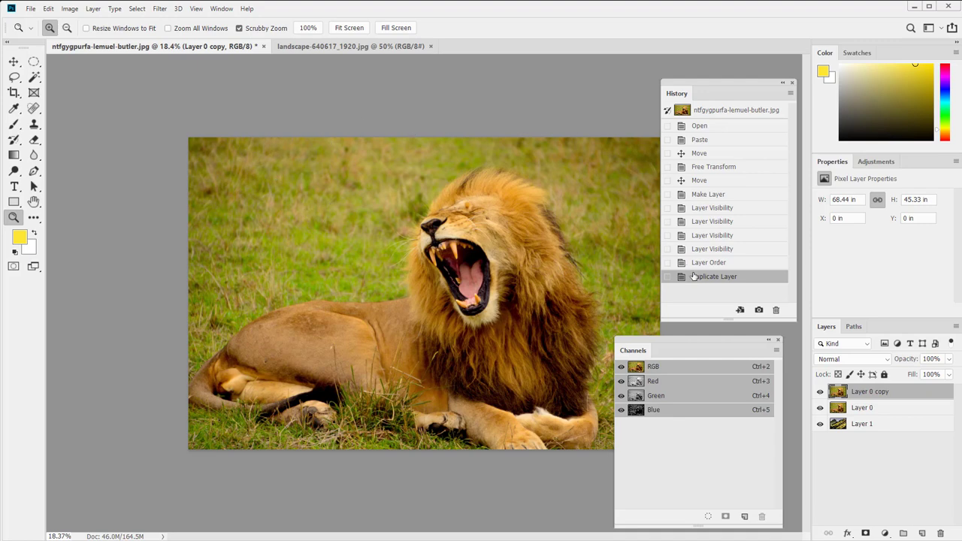
left_click_drag(682, 342, 697, 340)
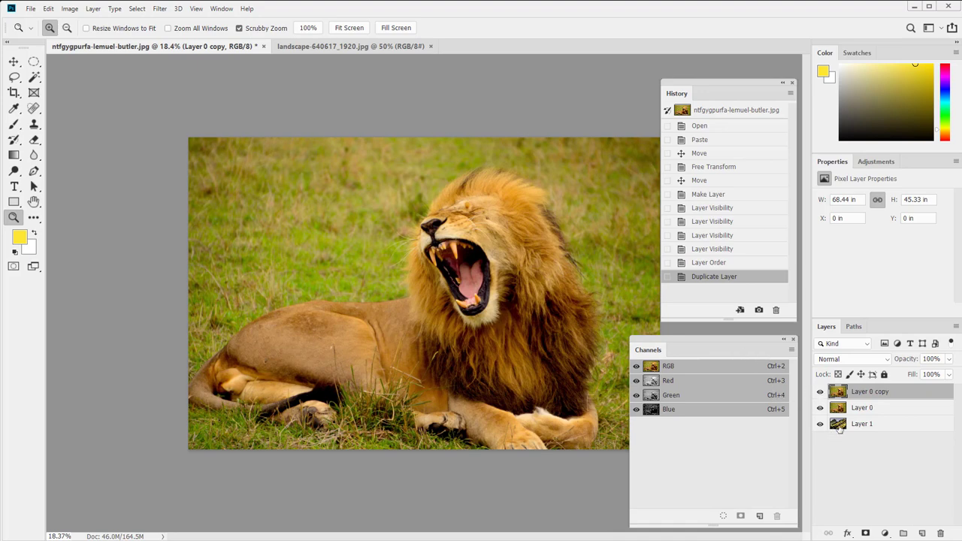
left_click(31, 9)
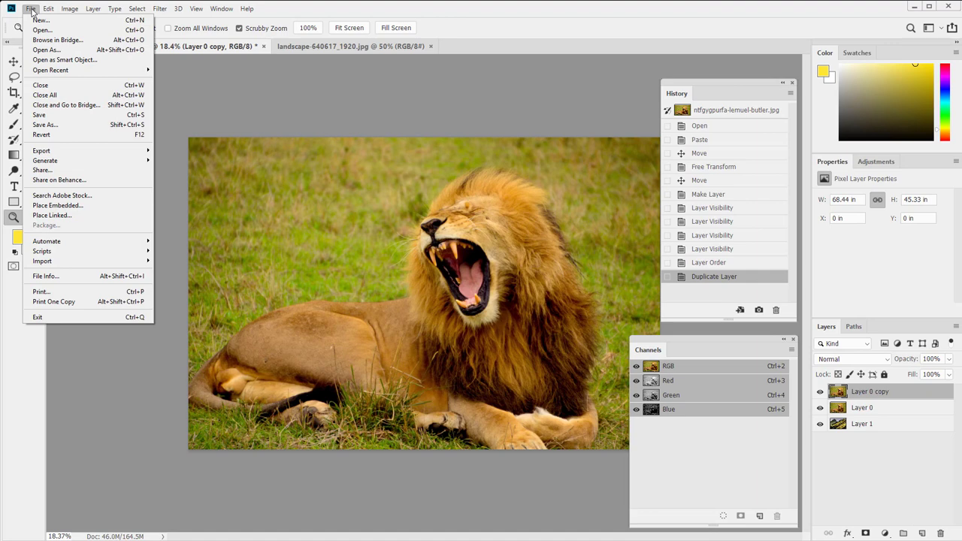
mouse_move(48, 9)
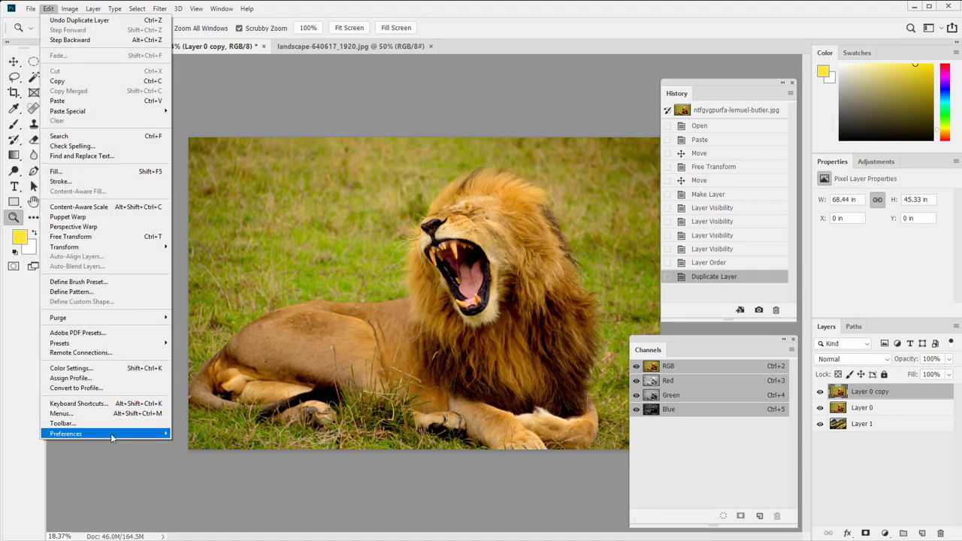
mouse_move(113, 436)
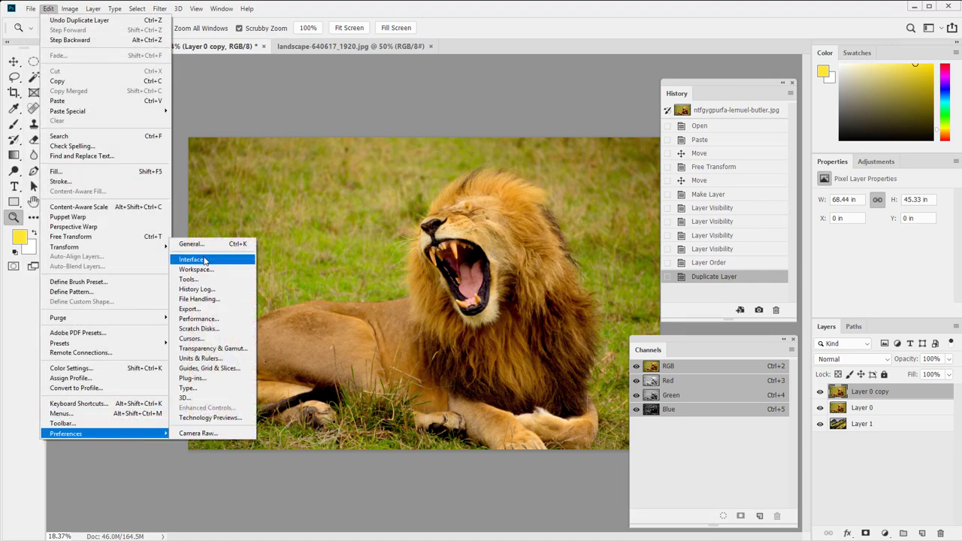
left_click(896, 482)
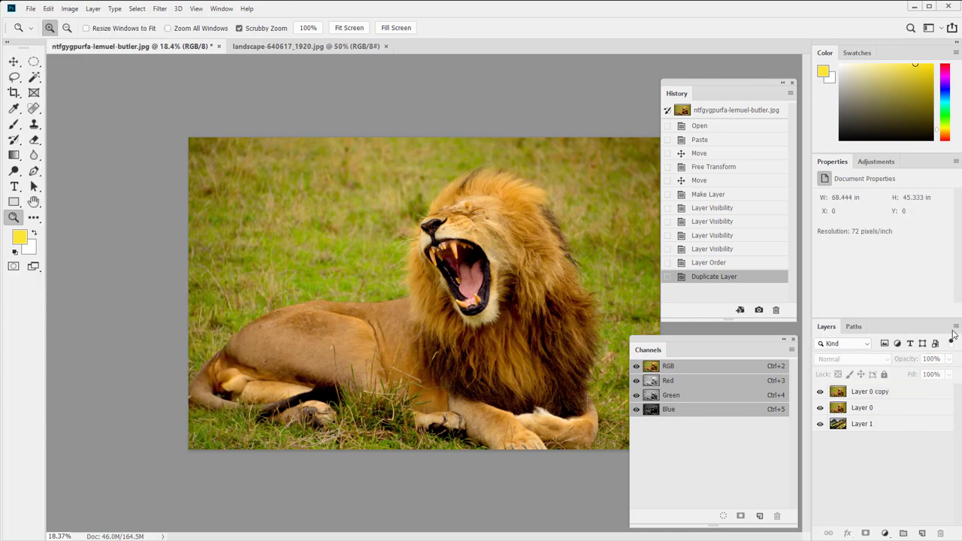
left_click(954, 326)
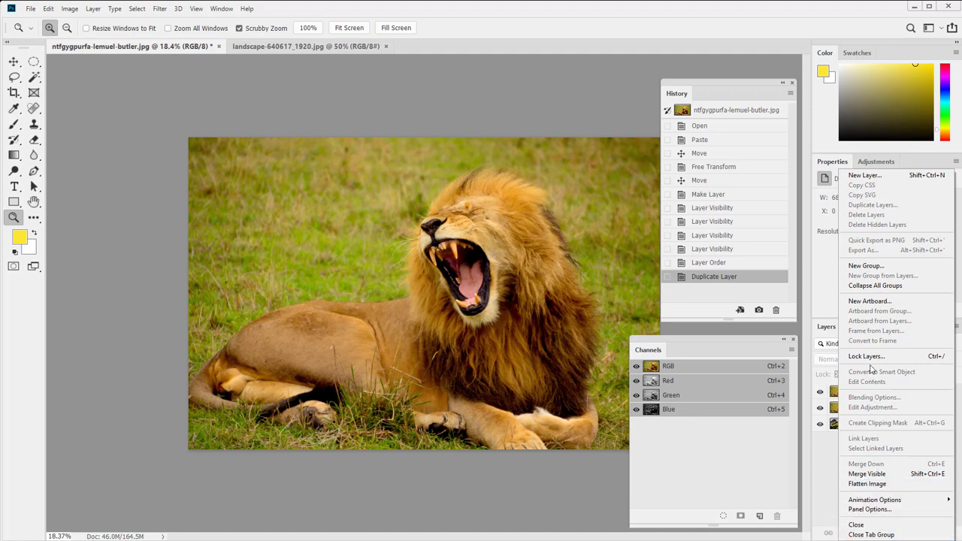
left_click(832, 451)
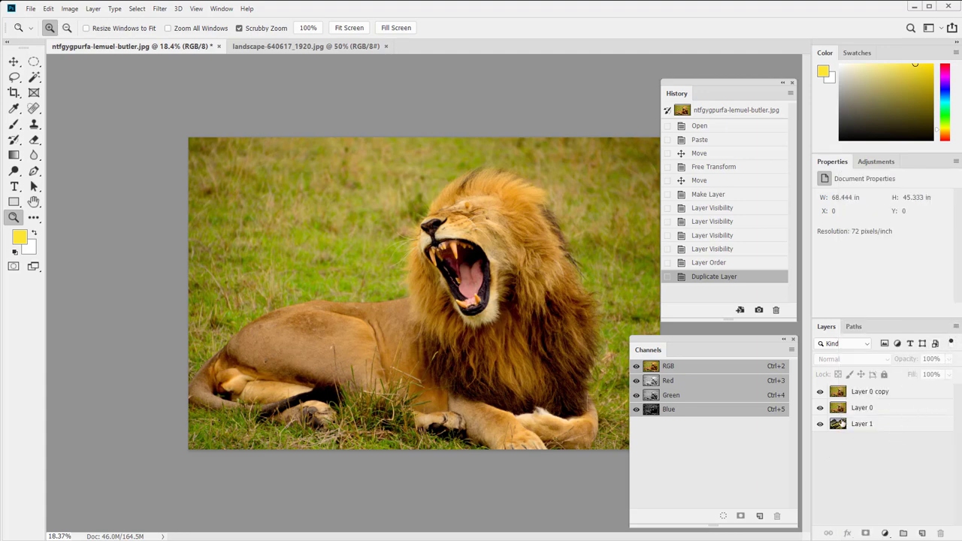
right_click(869, 422)
left_click(904, 460)
right_click(903, 459)
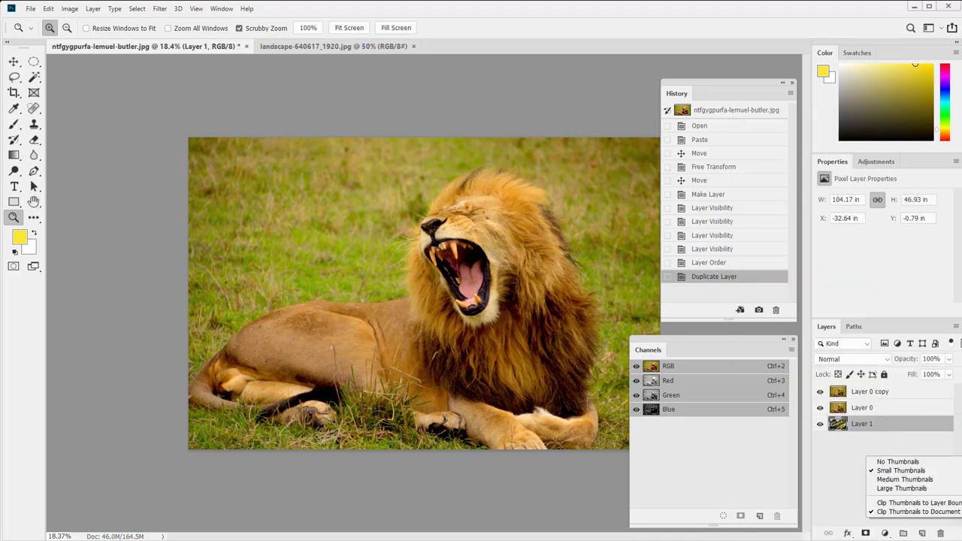
left_click(955, 326)
left_click(955, 326)
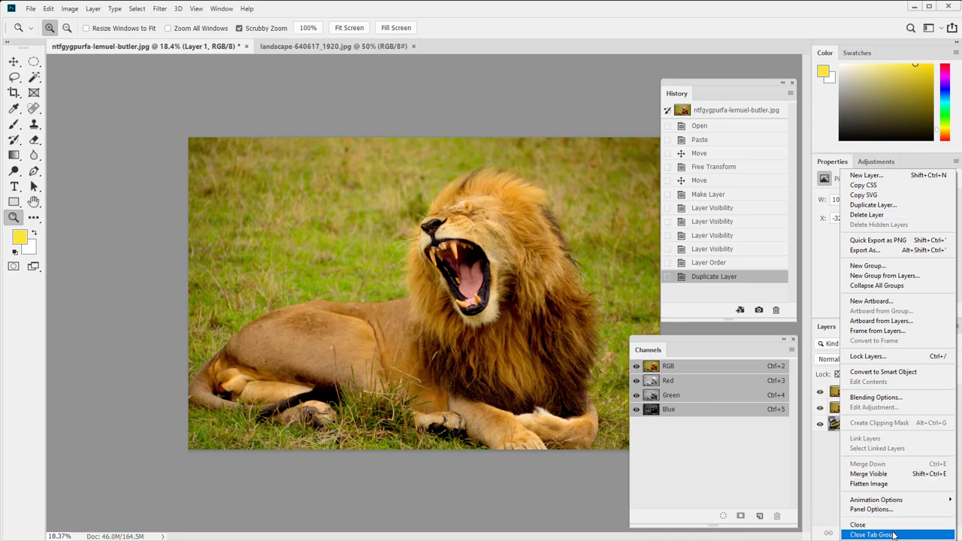
left_click(820, 480)
right_click(851, 471)
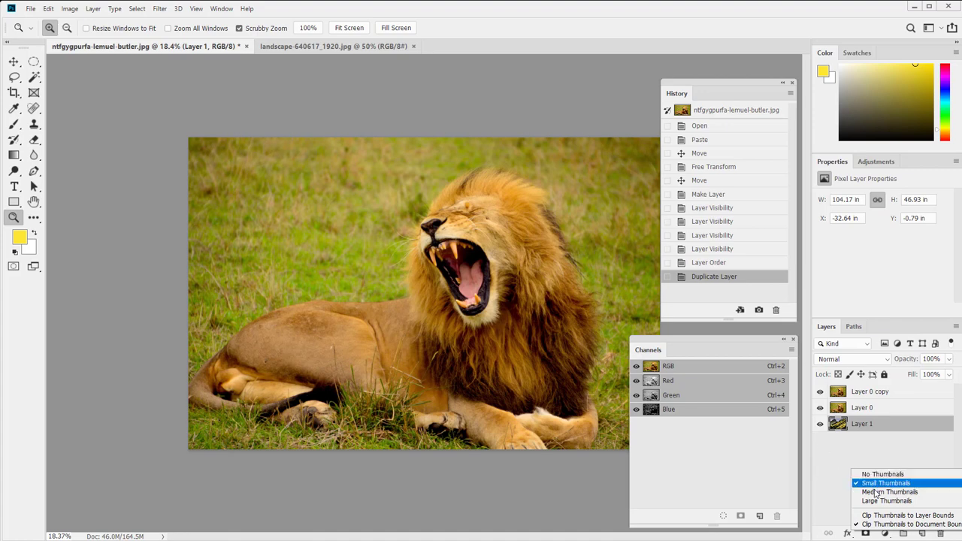
left_click(958, 336)
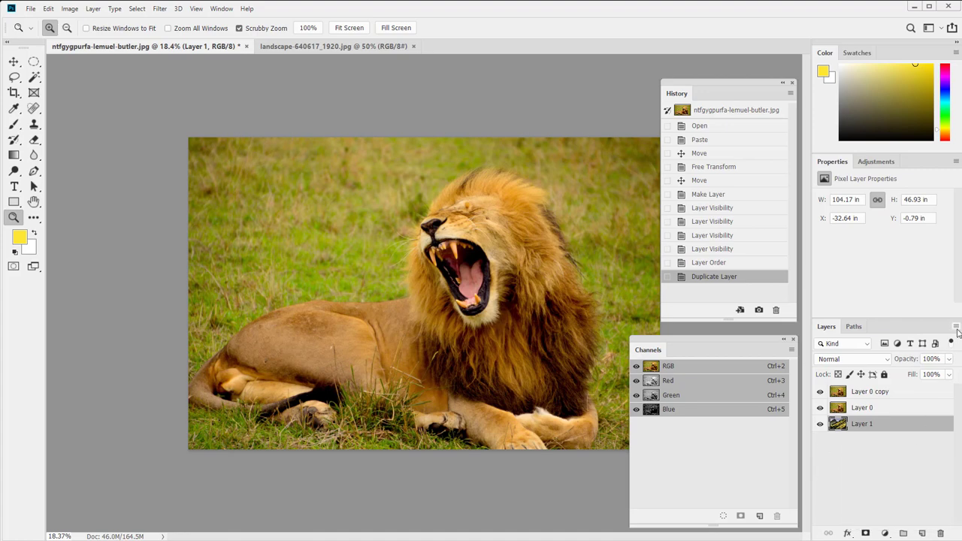
Set the layer thumbnails to the largest size in the Layers Panel Options.
left_click(955, 326)
left_click(904, 510)
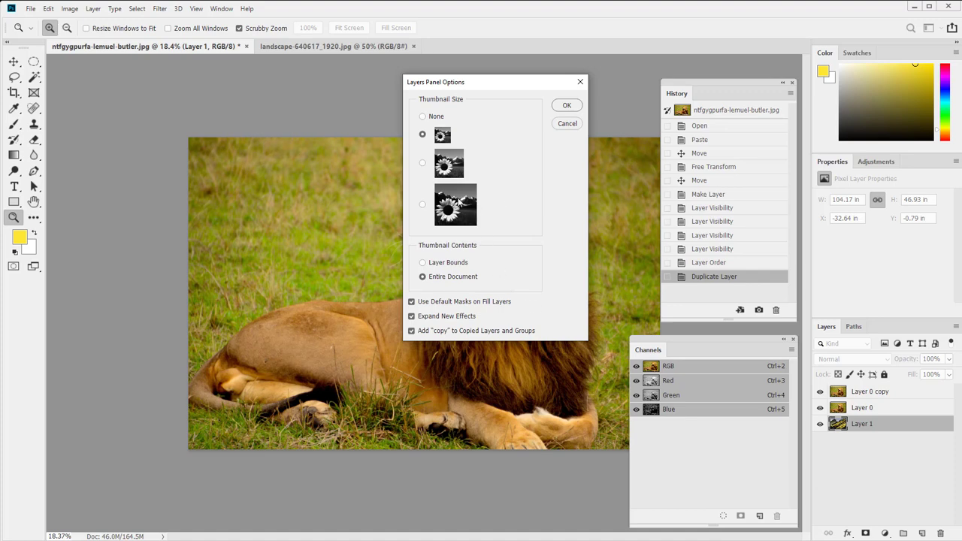
left_click(422, 205)
left_click(565, 106)
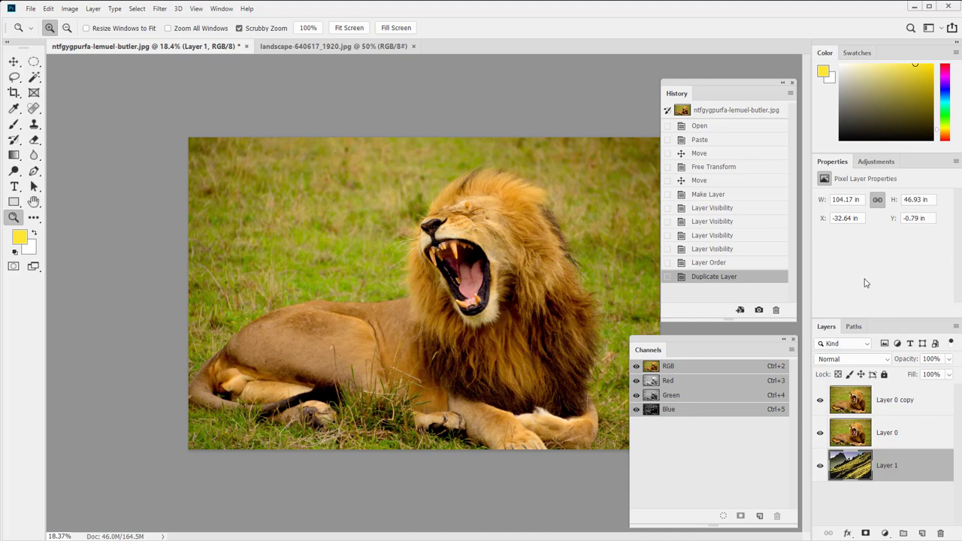
Hide the lower lion layer and rename it Original Lion.
left_click(821, 433)
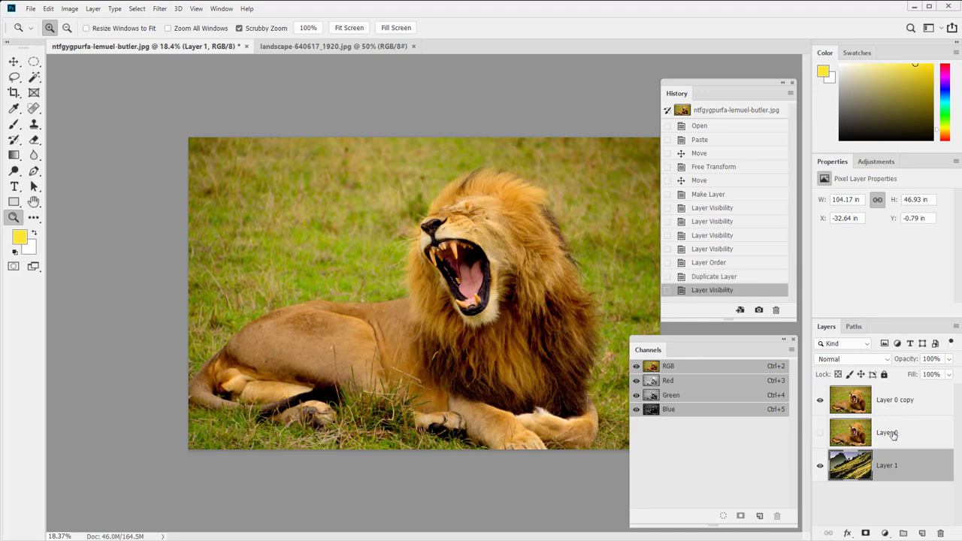
double_click(891, 433)
type("O")
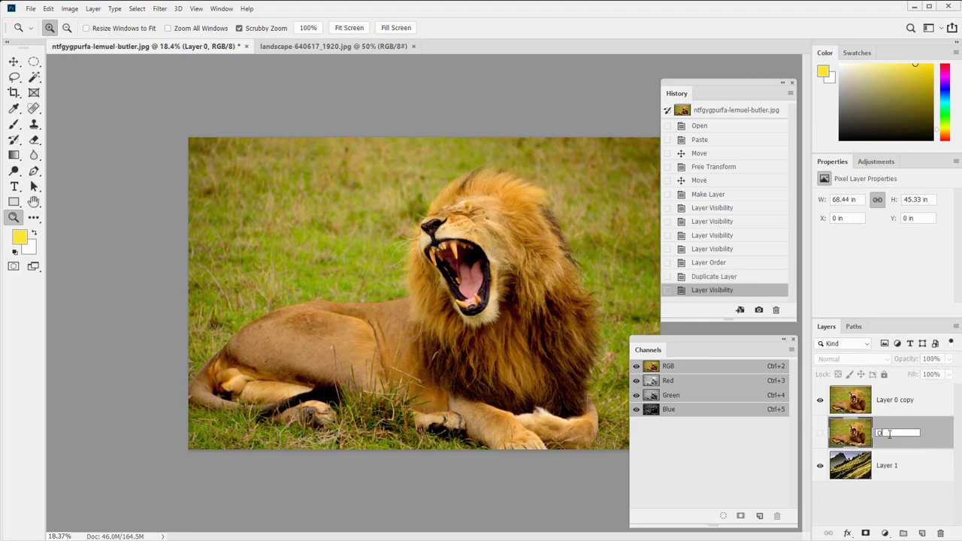
type("riginal Lion")
key("Return")
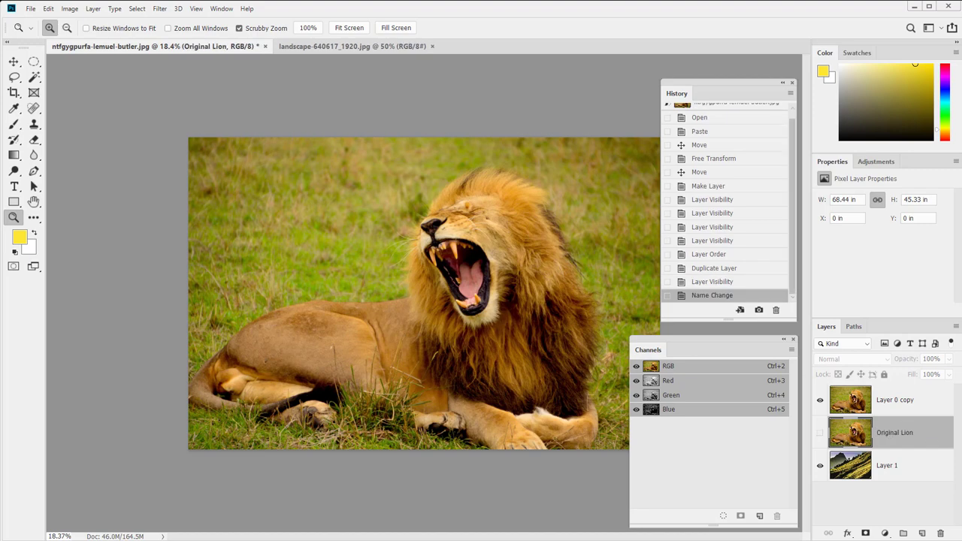
Rename the duplicated lion layer as Mask Lion One.
double_click(904, 405)
type("M")
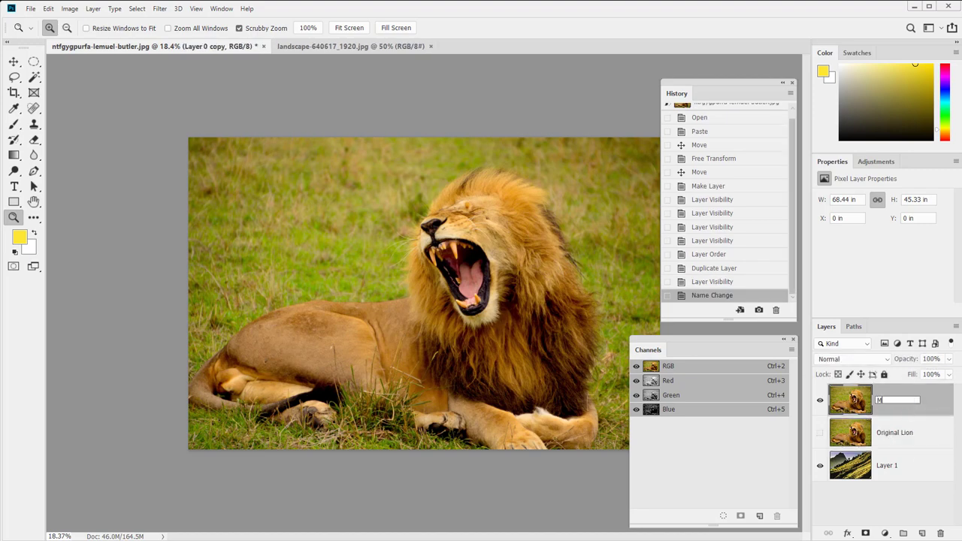
type("ask Lion One")
key("Return")
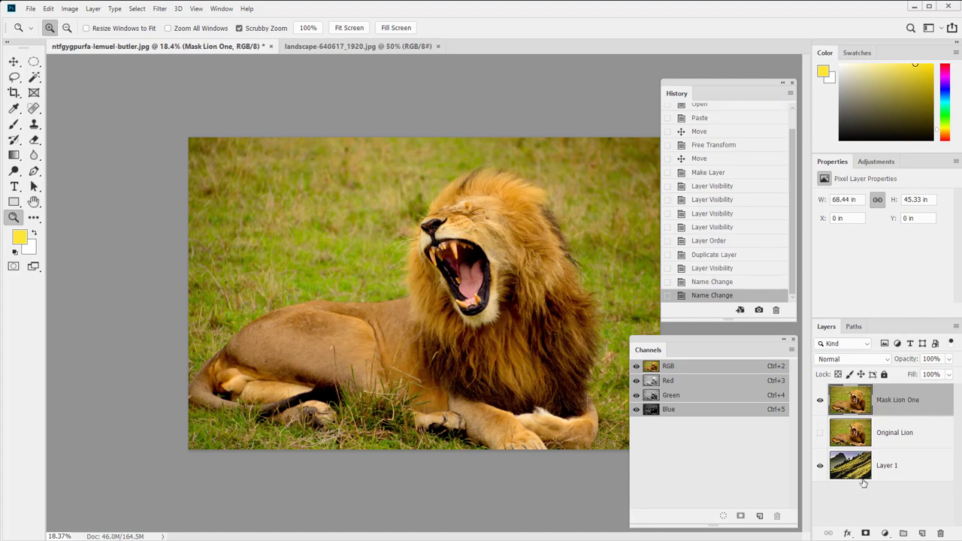
Rename the landscape layer as Background Layer.
left_click(892, 473)
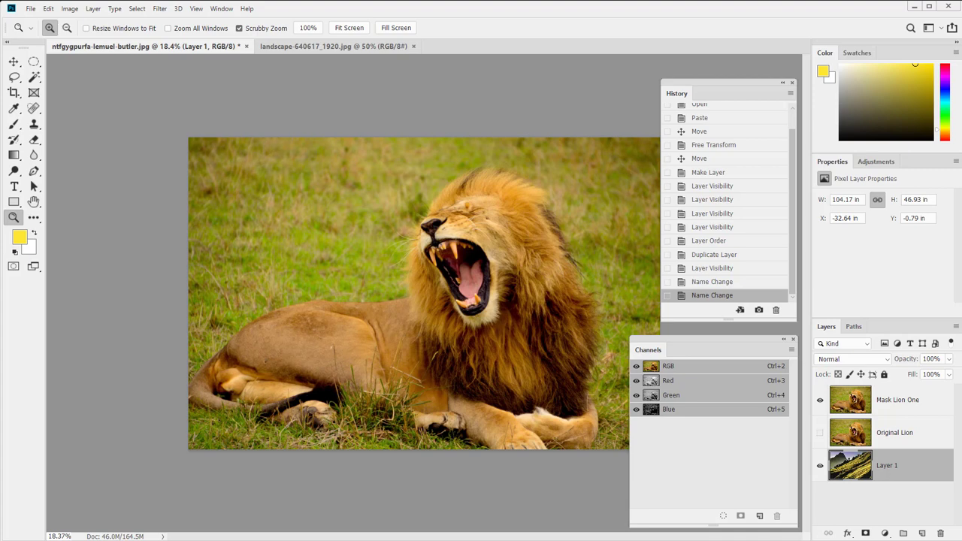
double_click(886, 466)
type("Background Layer")
key("Return")
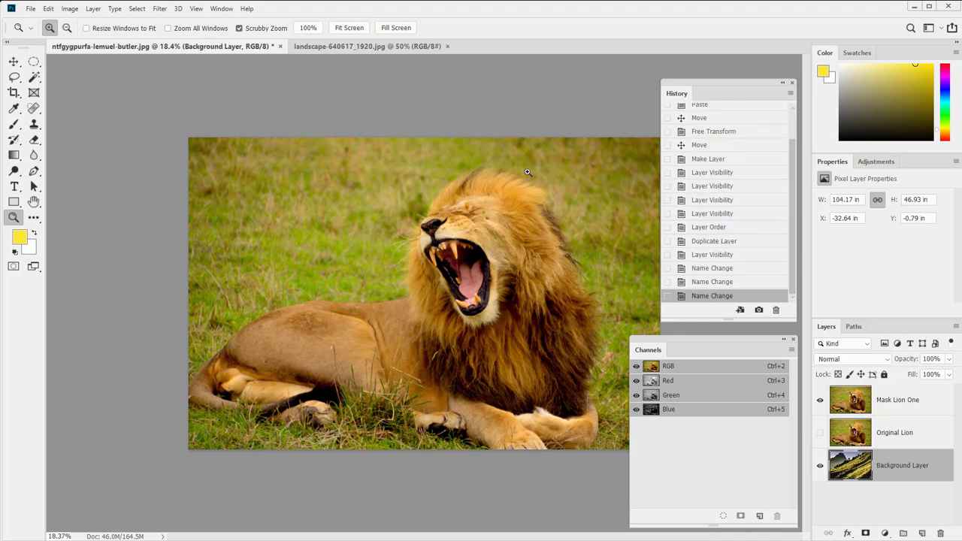
Make Mask Lion One the active layer and view it briefly in the Select and Mask workspace.
left_click(858, 411)
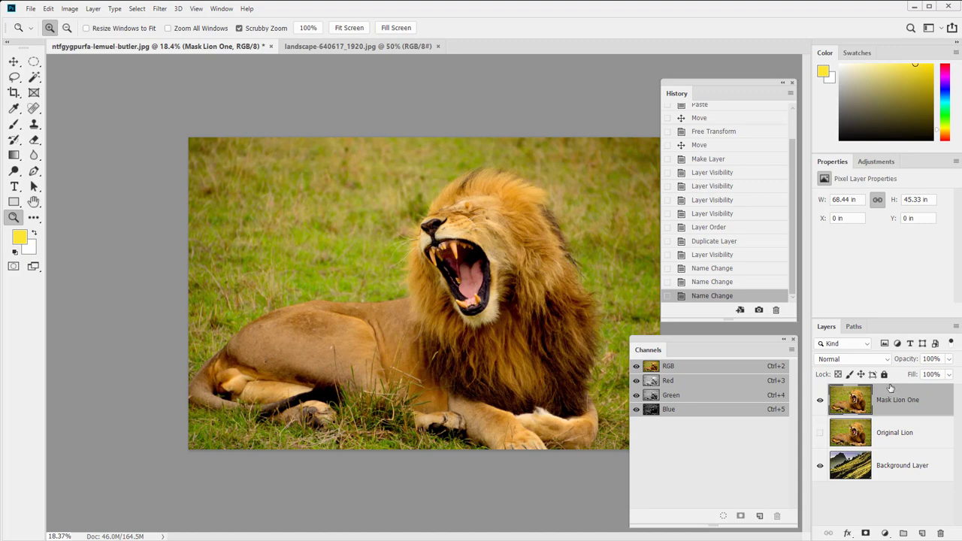
left_click(133, 9)
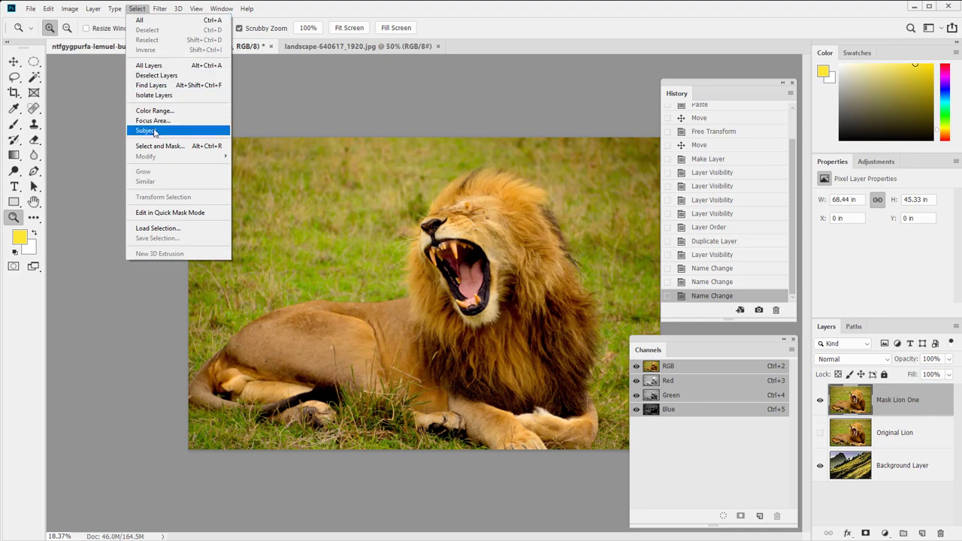
left_click(209, 147)
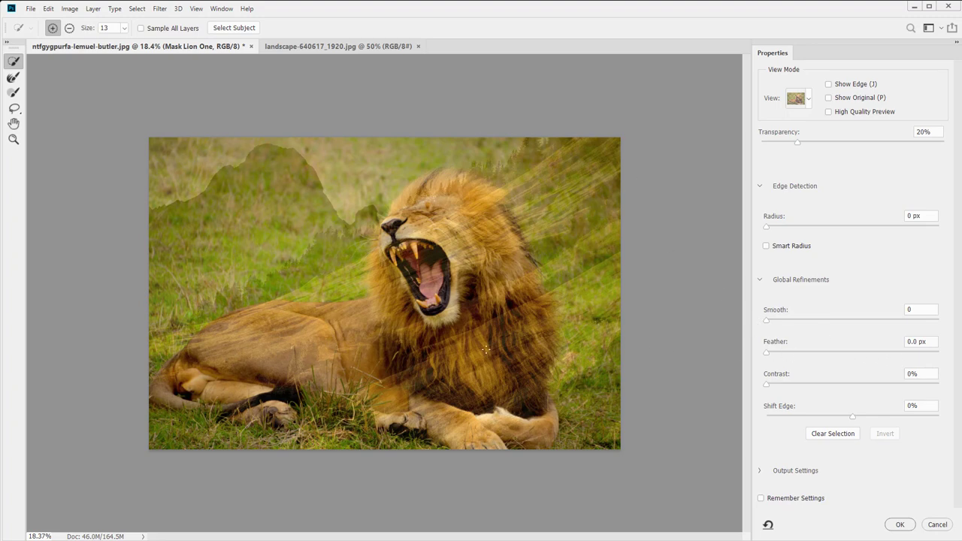
key("Escape")
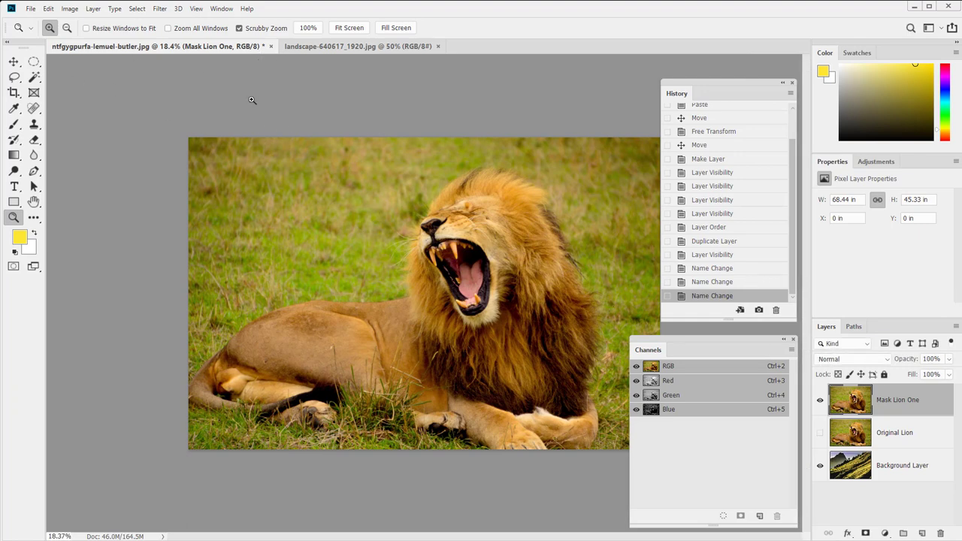
left_click(136, 9)
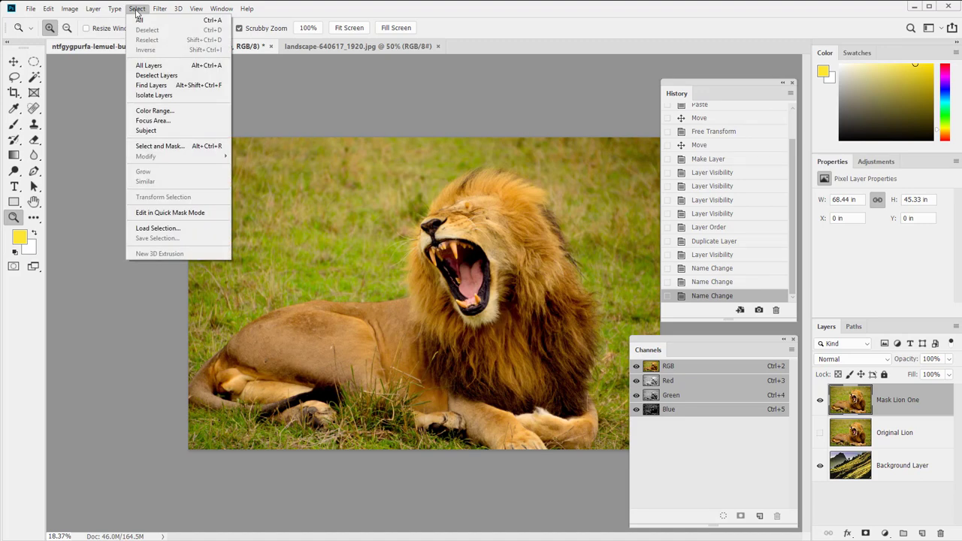
left_click(143, 10)
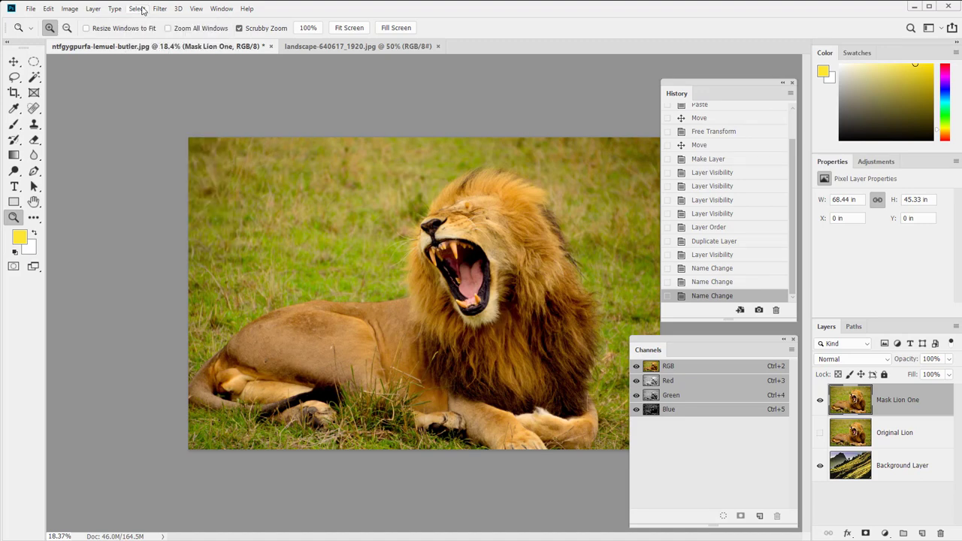
left_click(142, 10)
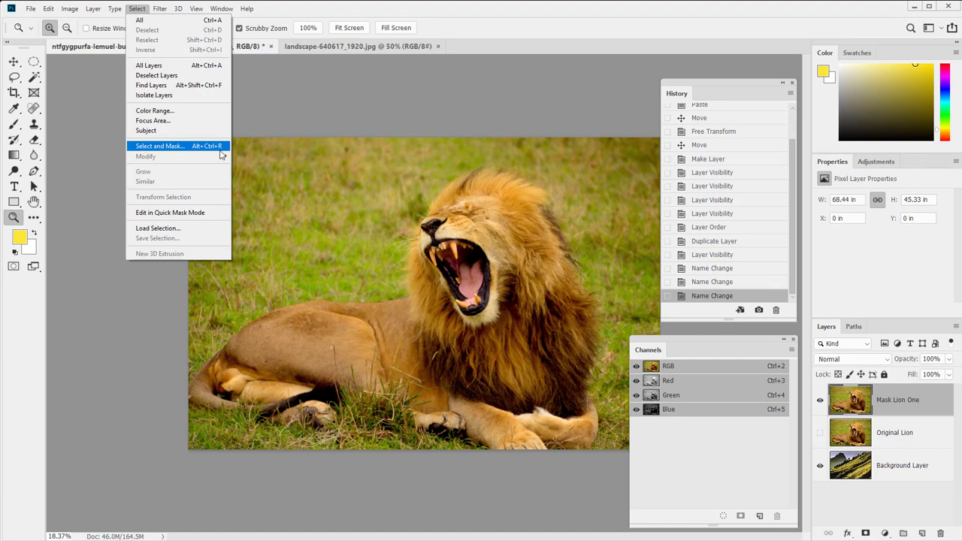
left_click(331, 124)
Draw a wide elliptical marquee selection over the grass to the left of the lion's head.
left_click(33, 62)
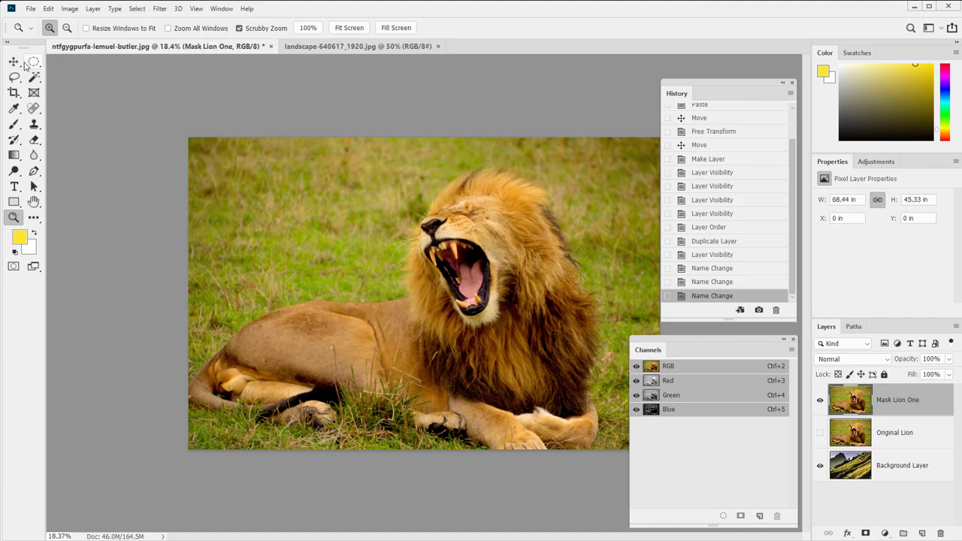
left_click_drag(228, 187, 340, 257)
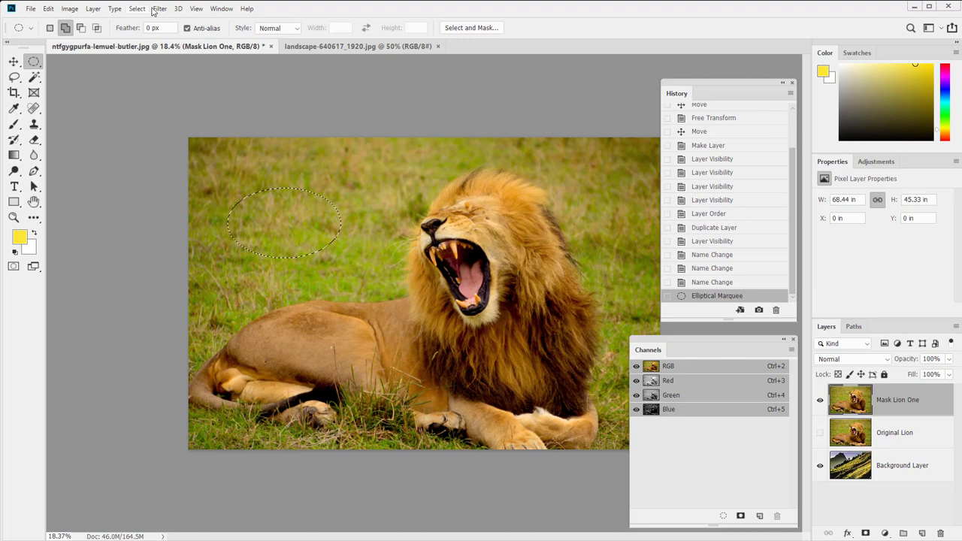
left_click(138, 9)
left_click(140, 11)
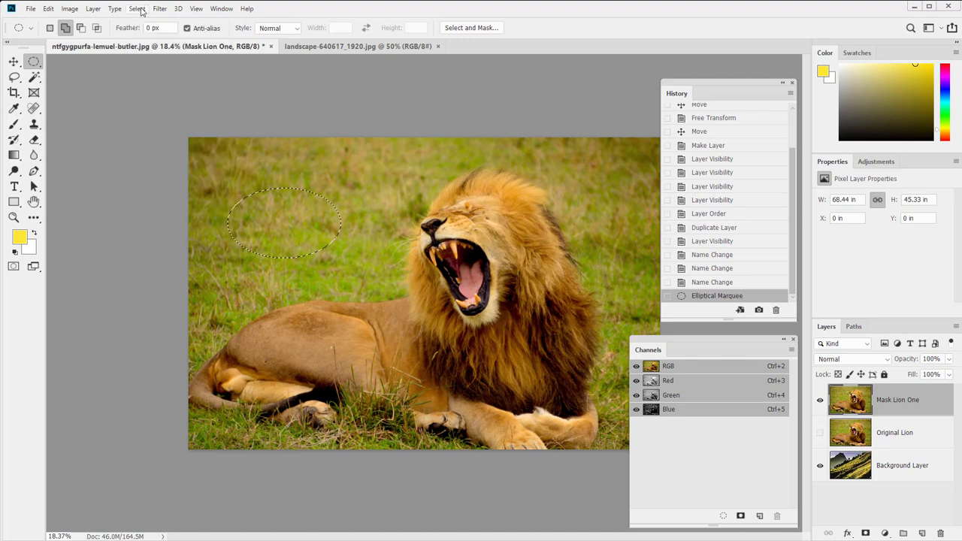
Look at the elliptical selection in the legacy Refine Edge dialog, close it without changes and deselect.
left_click(140, 10)
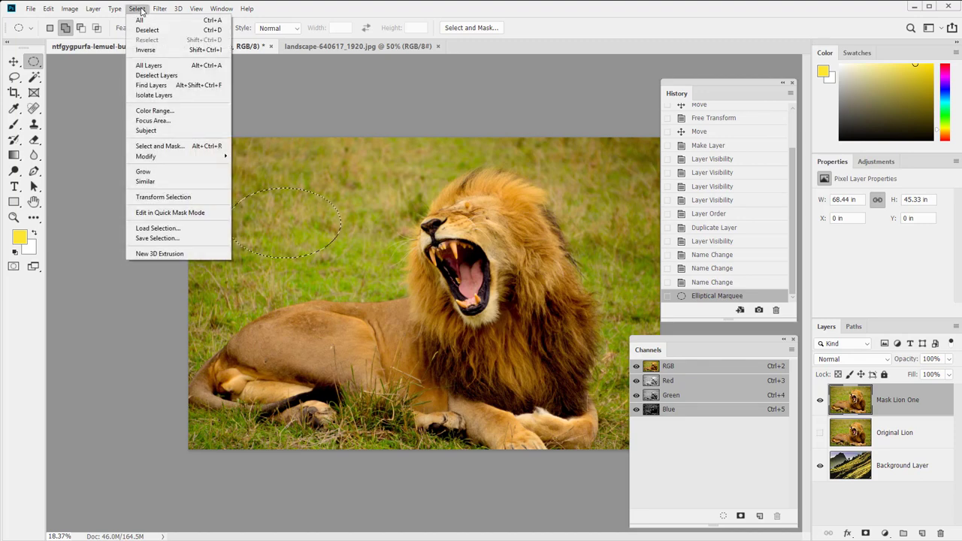
left_click(165, 147, "shift")
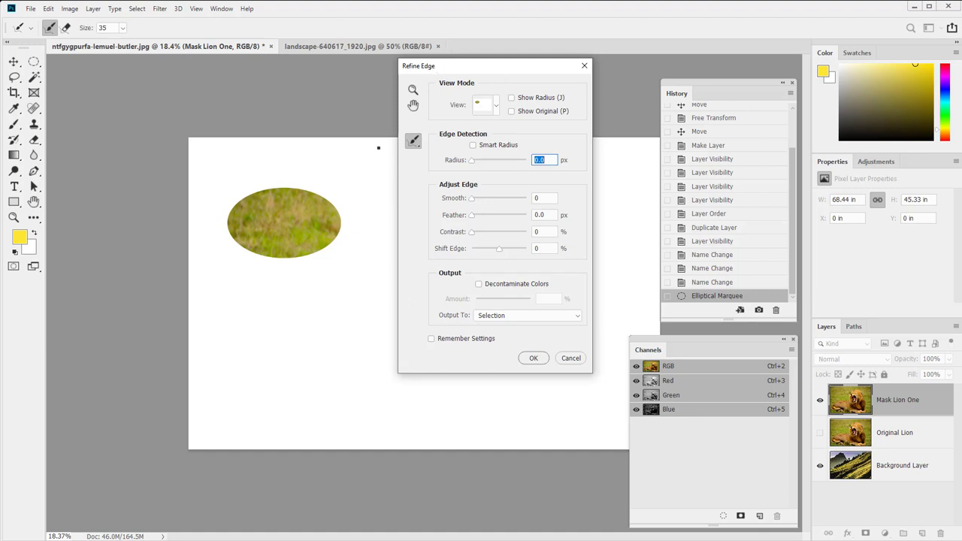
left_click(583, 67)
left_click(328, 169)
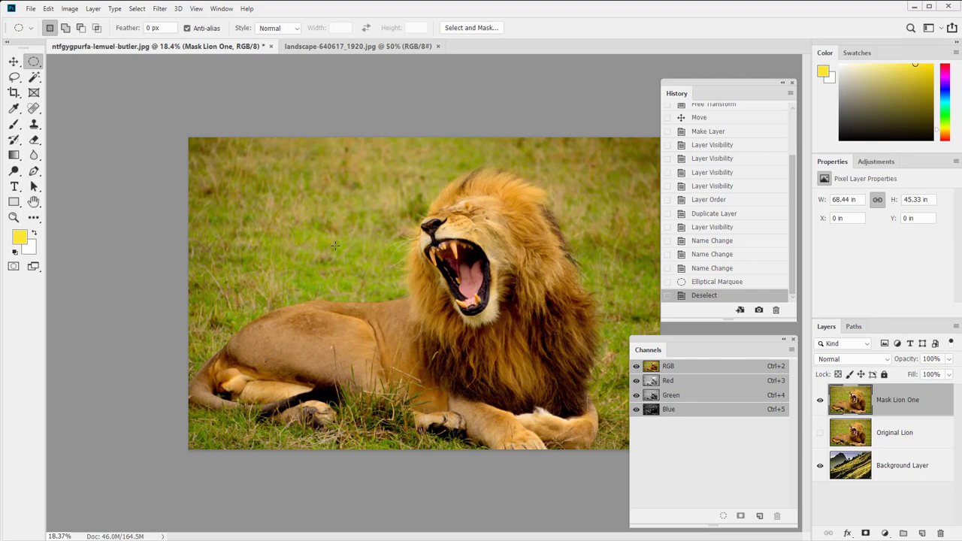
Add a layer mask to Mask Lion One and paint a winding black stroke across the lion and grass with a 400 px brush.
left_click(866, 533)
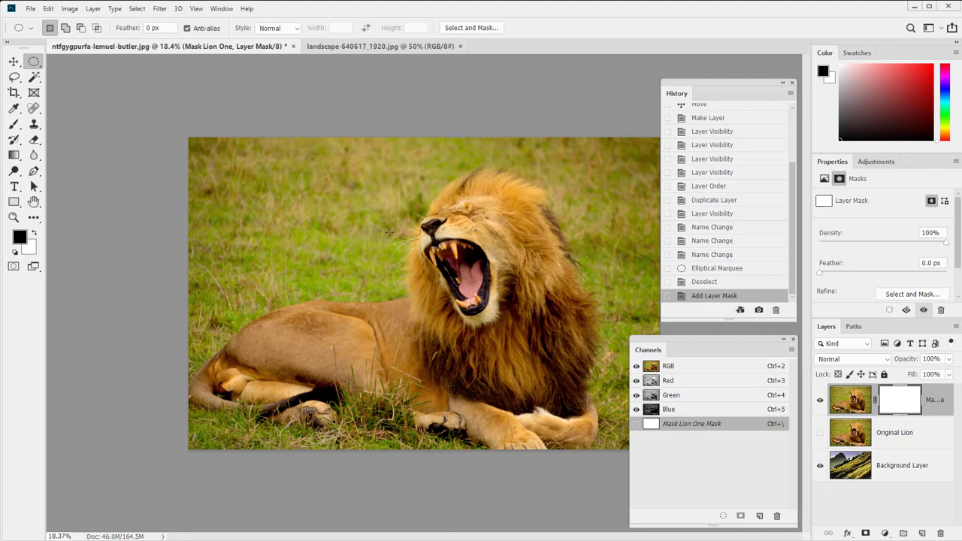
key("b")
mouse_move(270, 223)
left_mouse_down()
mouse_move(331, 228)
mouse_move(351, 267)
mouse_move(316, 330)
mouse_move(404, 392)
mouse_move(582, 432)
mouse_move(593, 304)
mouse_move(648, 193)
mouse_move(549, 184)
left_mouse_up()
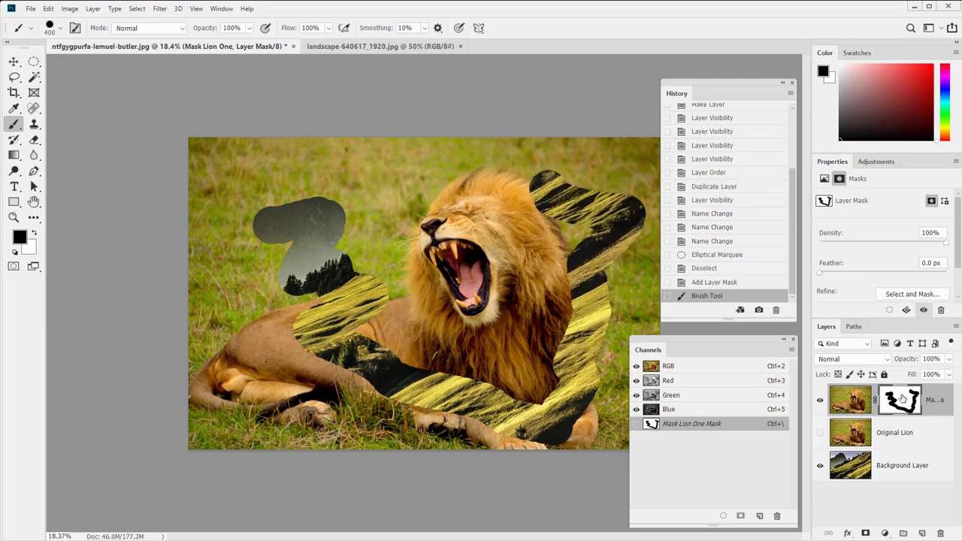
View the painted mask in the legacy Refine Mask dialog, then delete the layer mask from Mask Lion One without applying it.
left_click(136, 9)
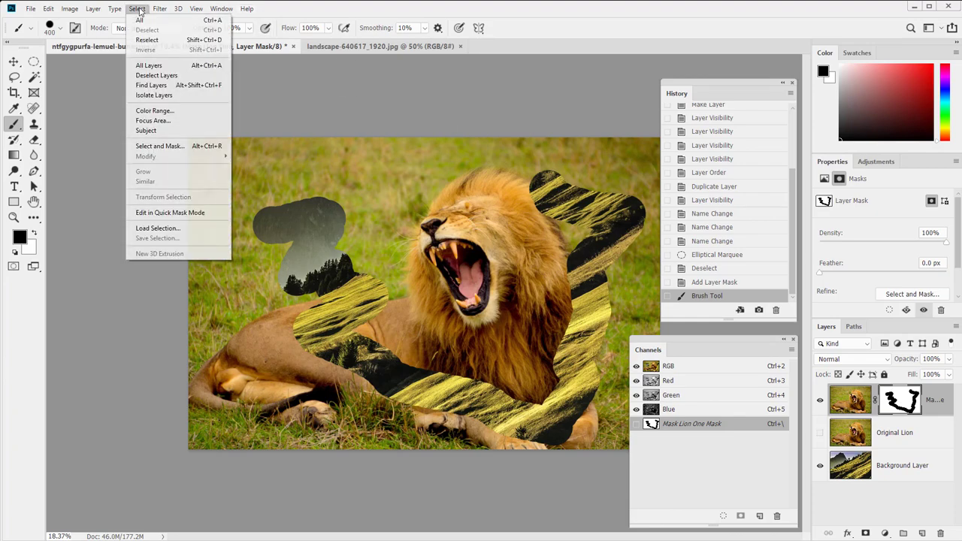
left_click(179, 146, "shift")
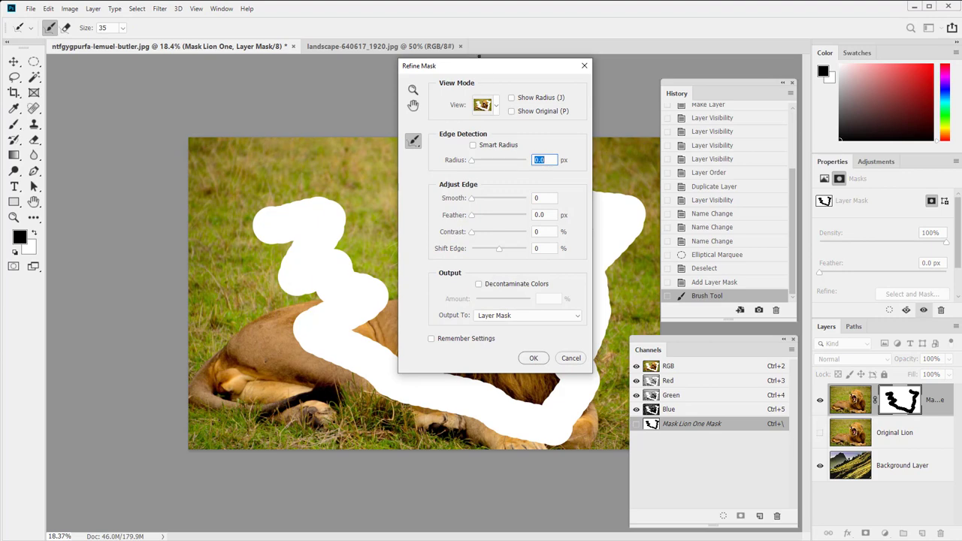
left_click_drag(482, 68, 504, 118)
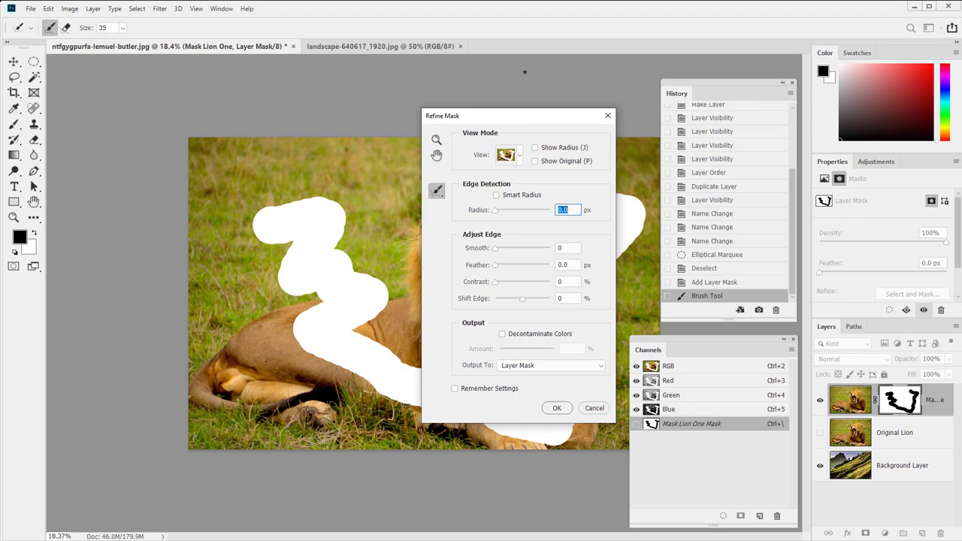
left_click(608, 117)
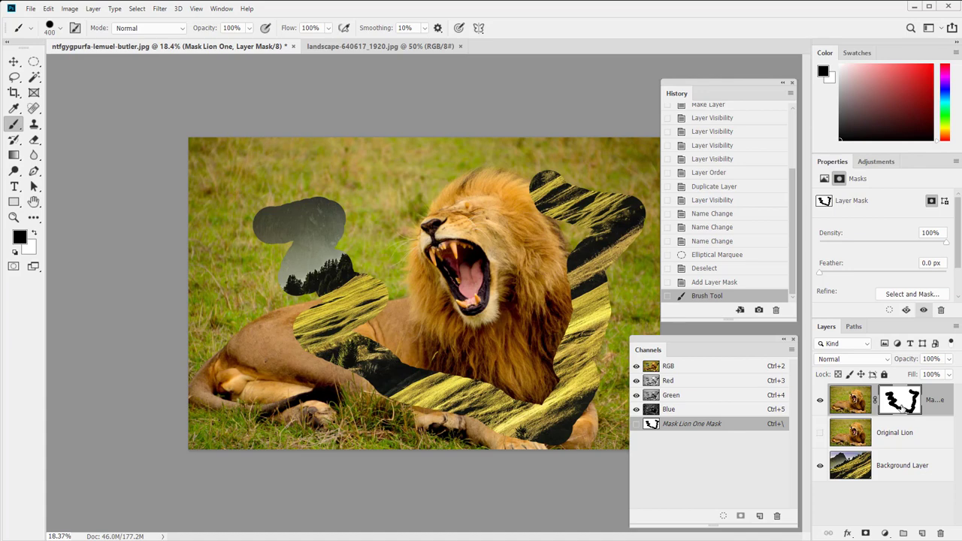
left_click_drag(905, 406, 942, 532)
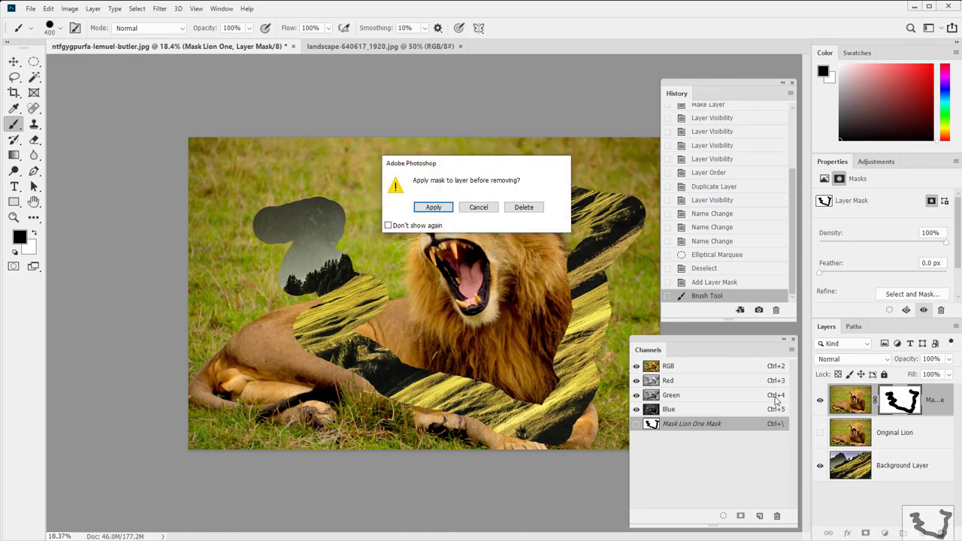
left_click(524, 208)
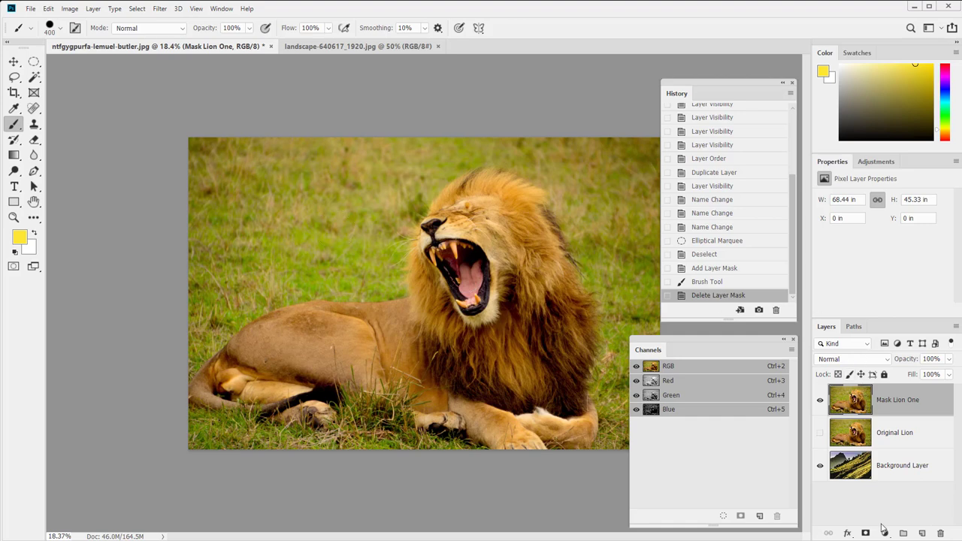
Open Mask Lion One in the Select and Mask workspace and set the view mode to On Black.
left_click(146, 10)
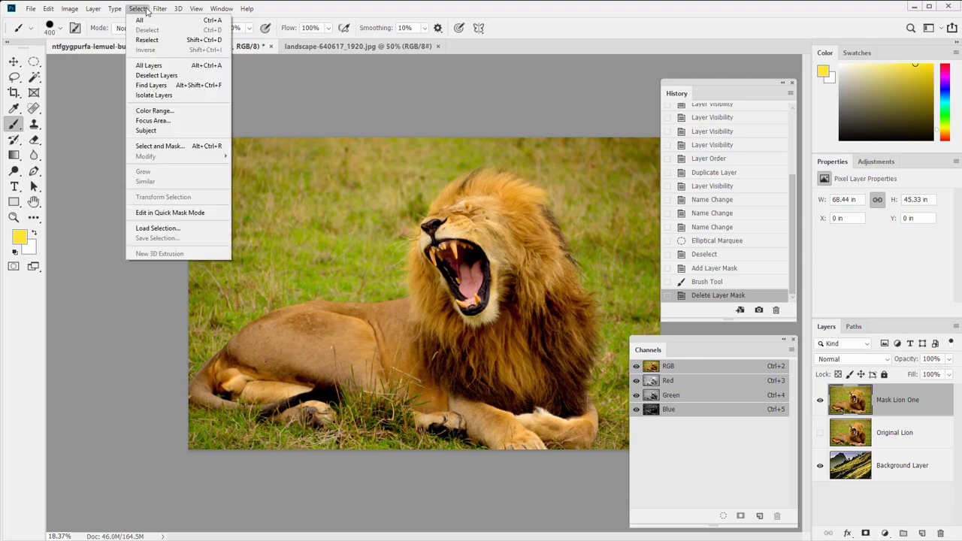
left_click(174, 145)
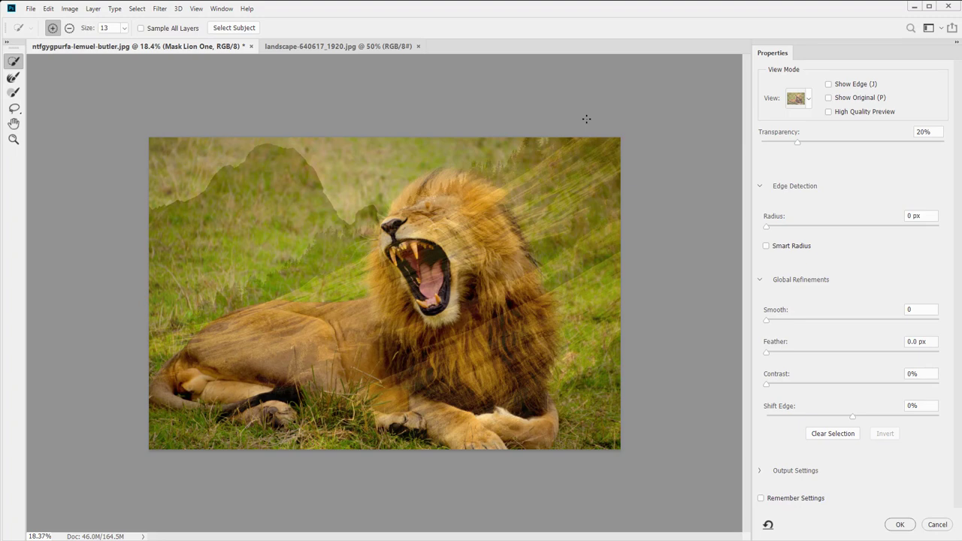
left_click(808, 99)
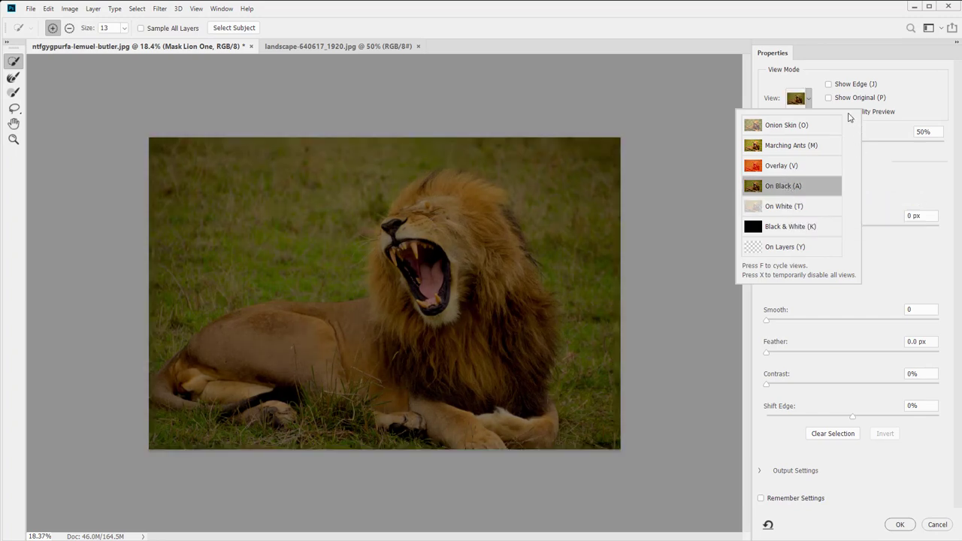
left_click(819, 59)
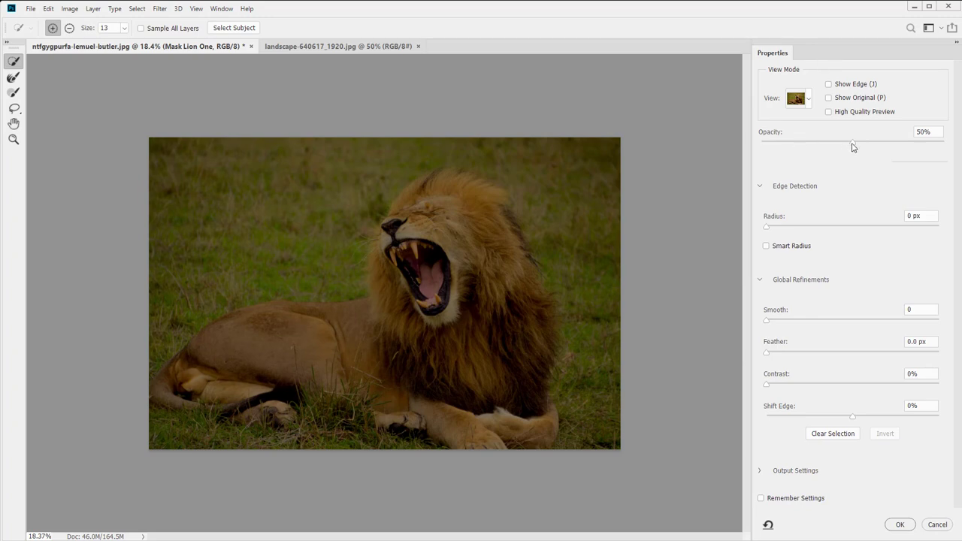
Compare the On Black preview at 0% and 100% opacity, leaving the opacity at 0%.
left_click_drag(853, 147, 752, 144)
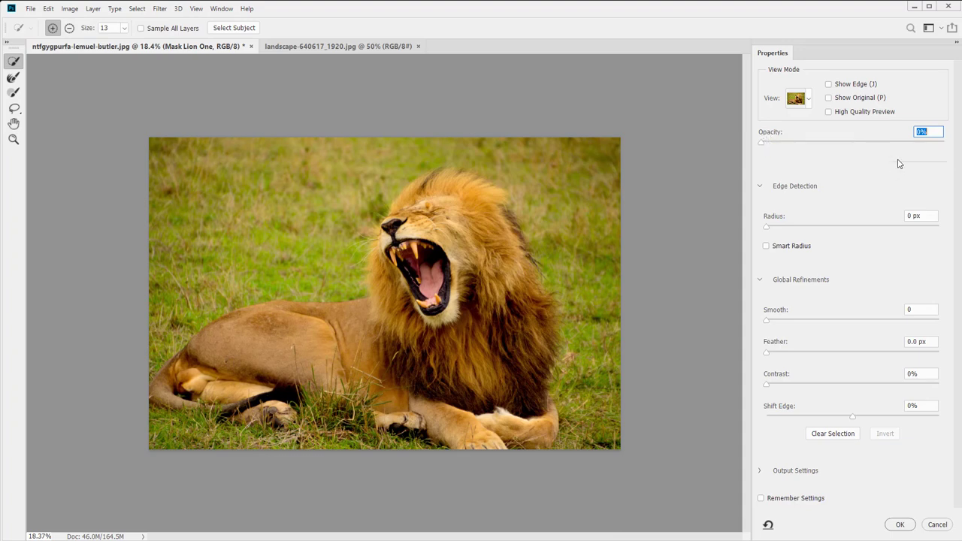
key("Up")
left_click_drag(764, 143, 944, 143)
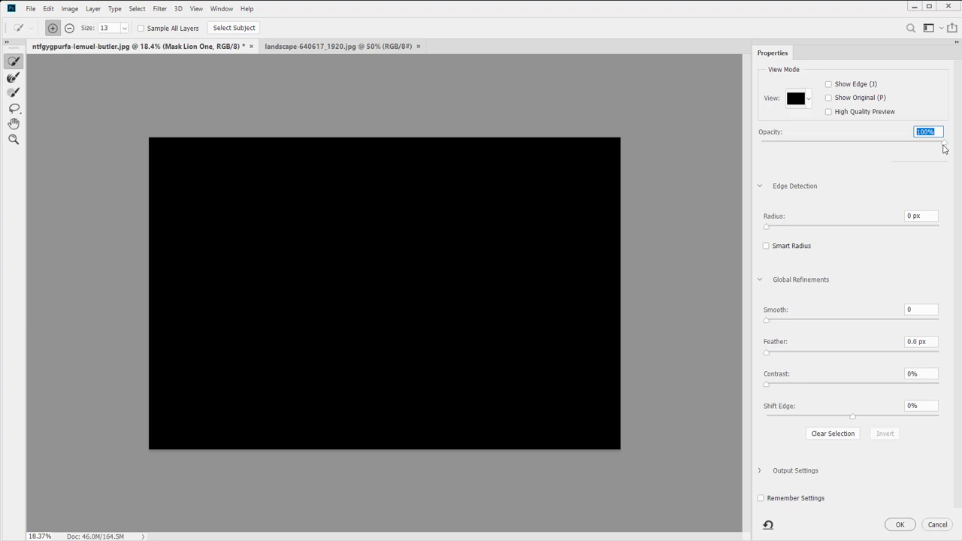
left_click_drag(944, 146, 738, 149)
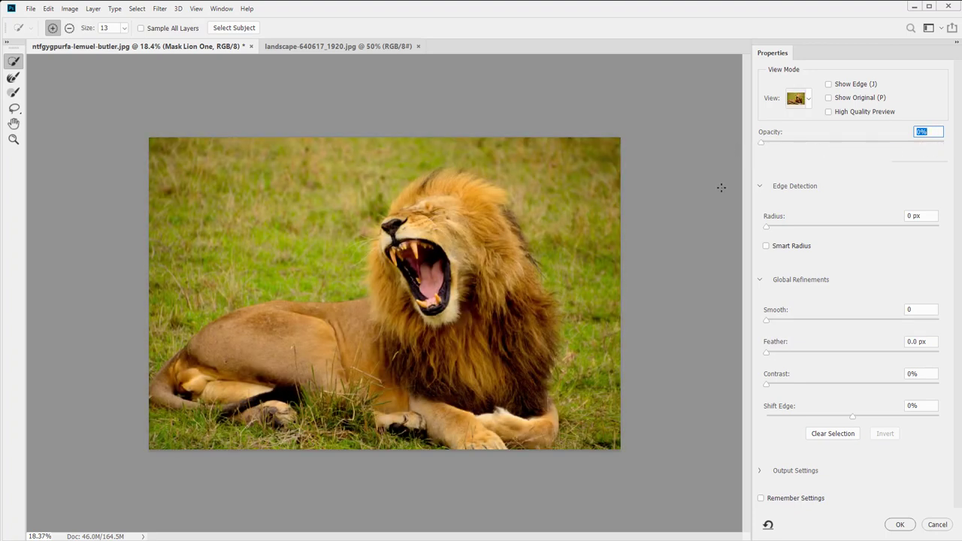
Preview the layer in the Onion Skin view at 51% transparency and switch to the Black & White view.
left_click(806, 100)
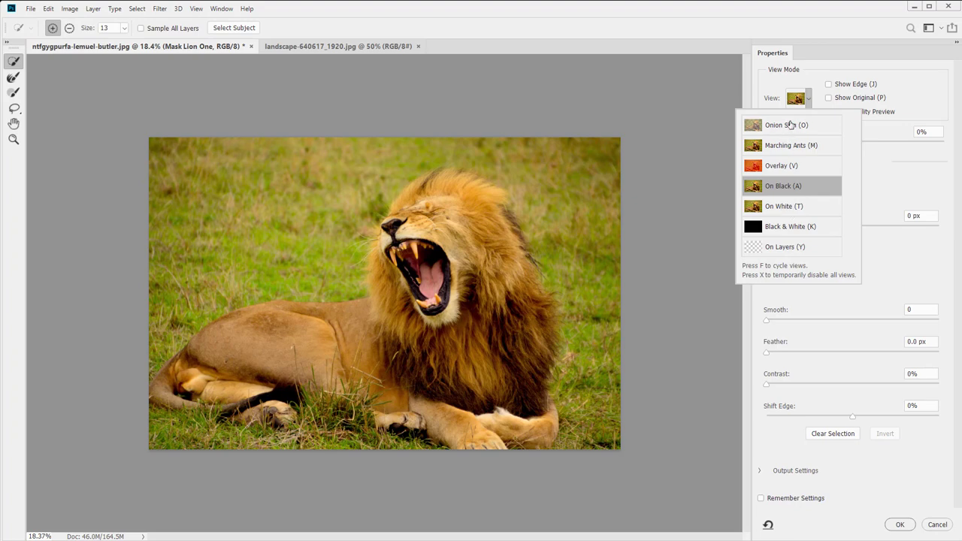
left_click(788, 127)
left_click(880, 172)
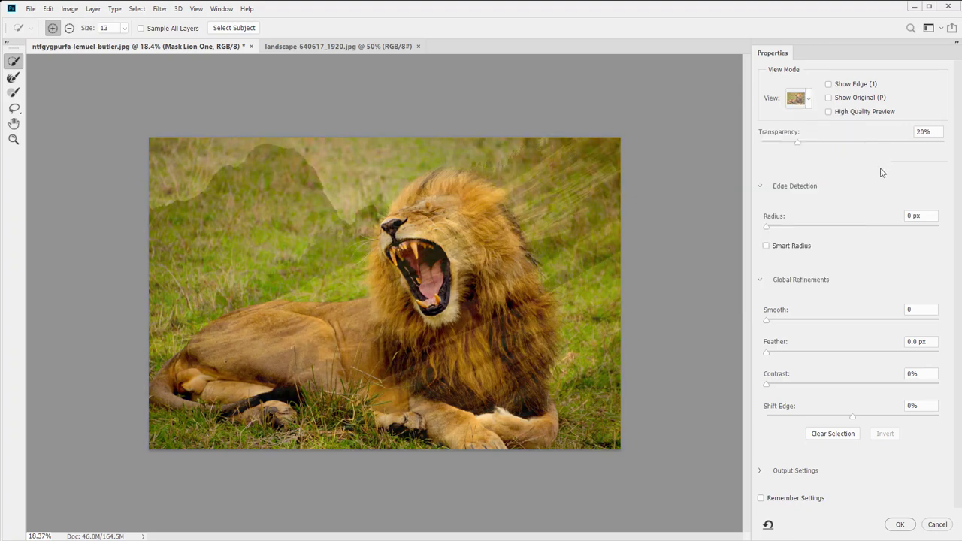
left_click_drag(794, 142, 855, 143)
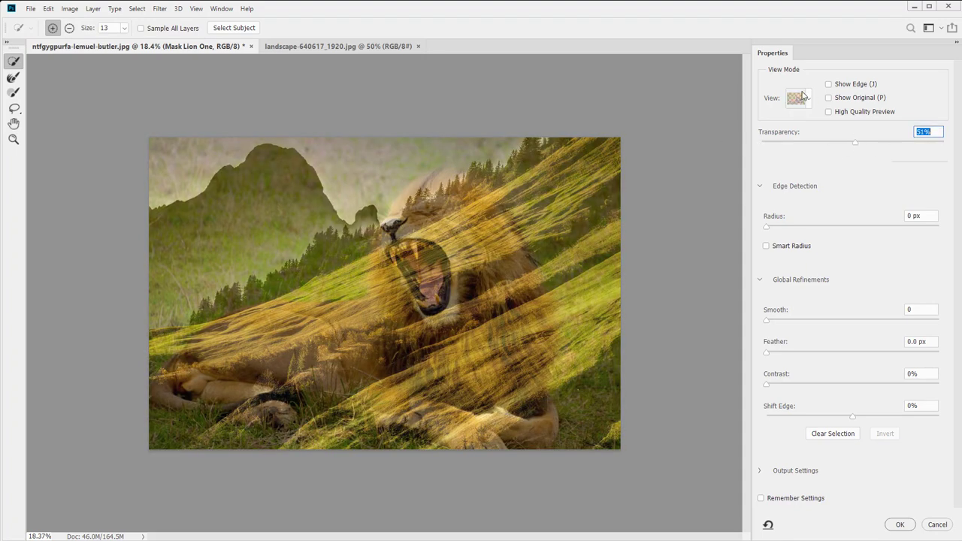
left_click(807, 99)
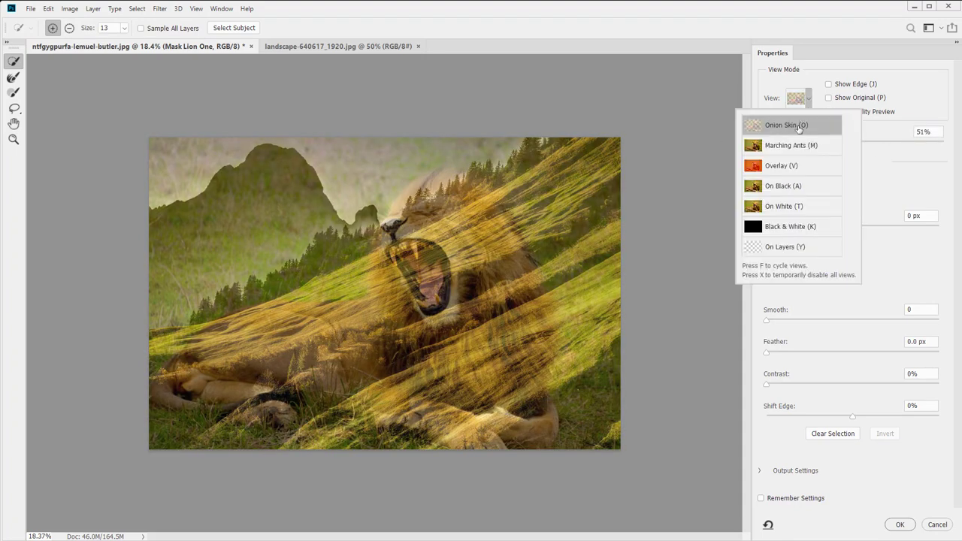
left_click(794, 232)
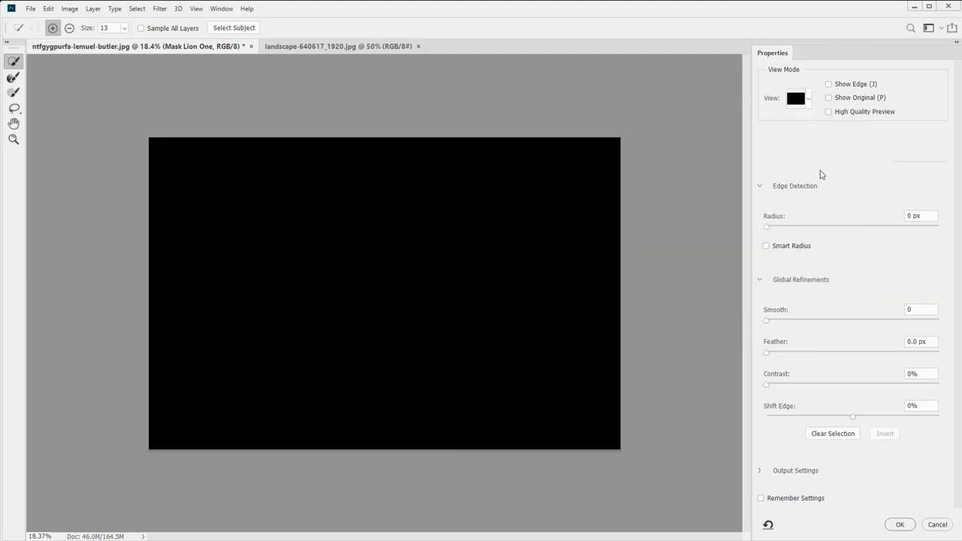
left_click_drag(779, 53, 488, 539)
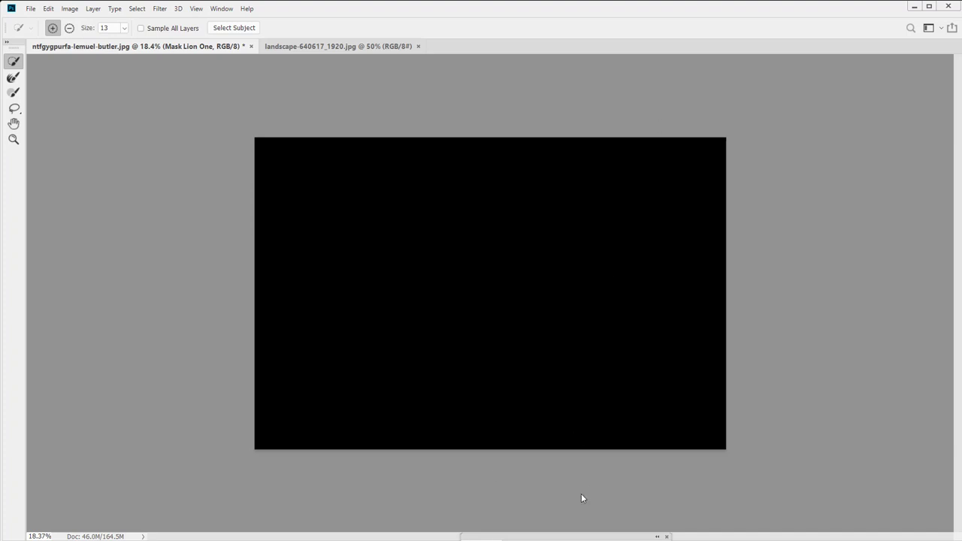
left_click_drag(583, 532, 850, 43)
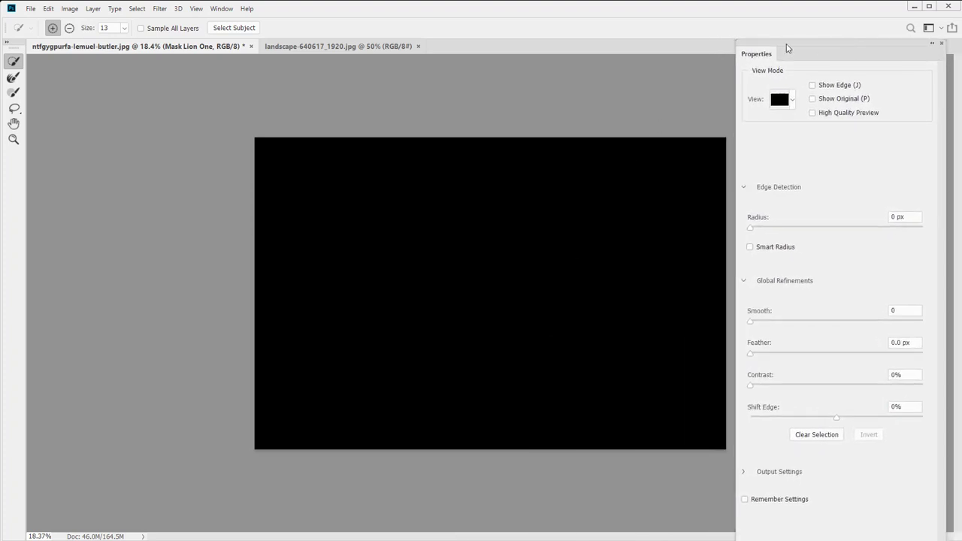
left_click_drag(765, 55, 778, 89)
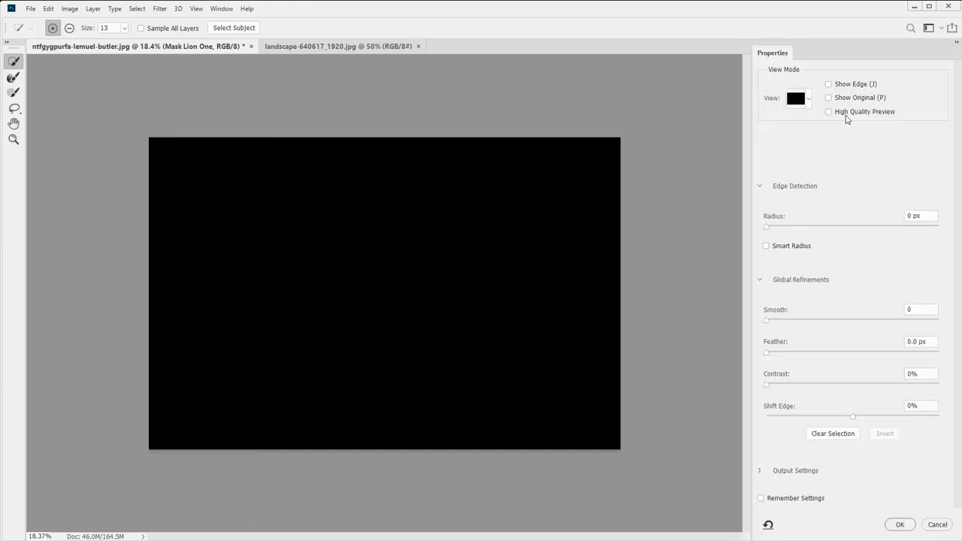
Switch the preview from Black & White back to the On Black view mode.
left_click(808, 97)
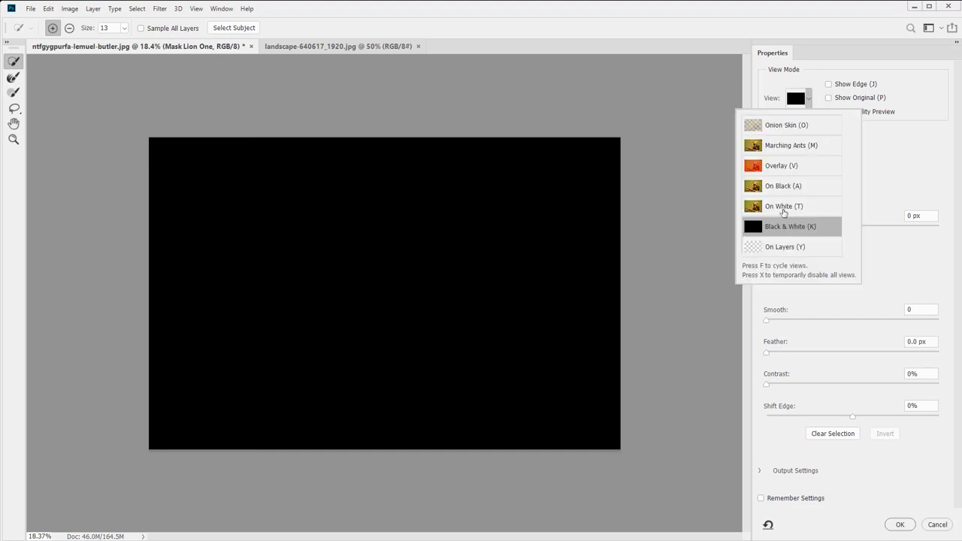
left_click(779, 189)
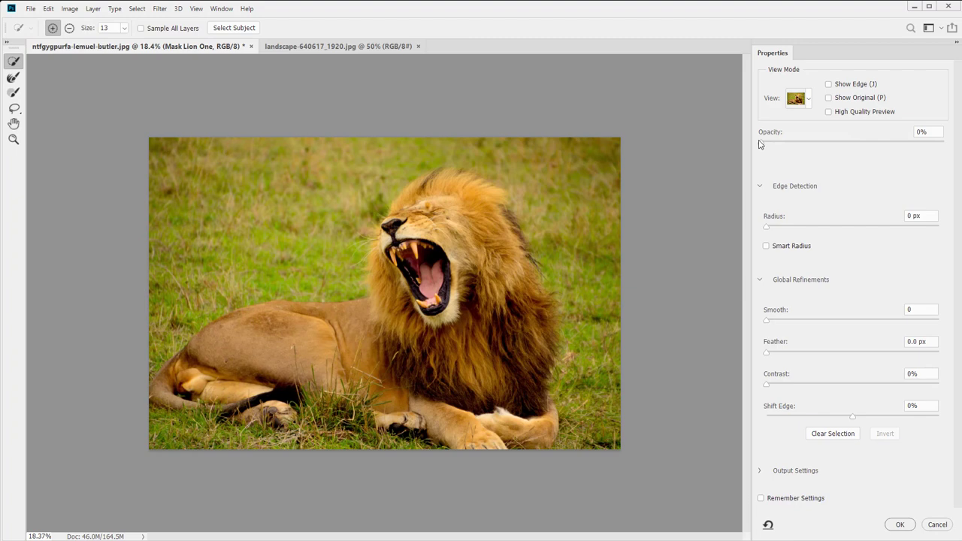
left_click(806, 102)
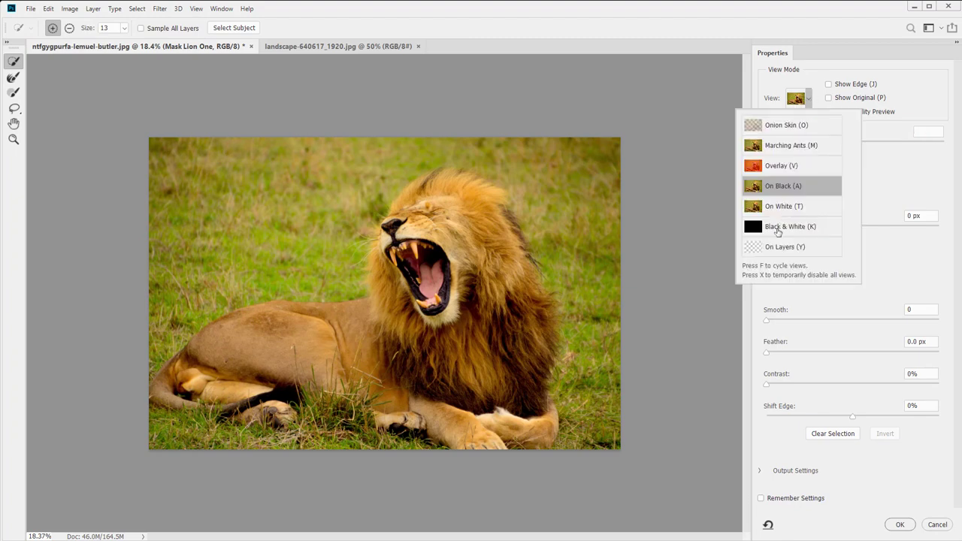
key("k")
left_click(786, 188)
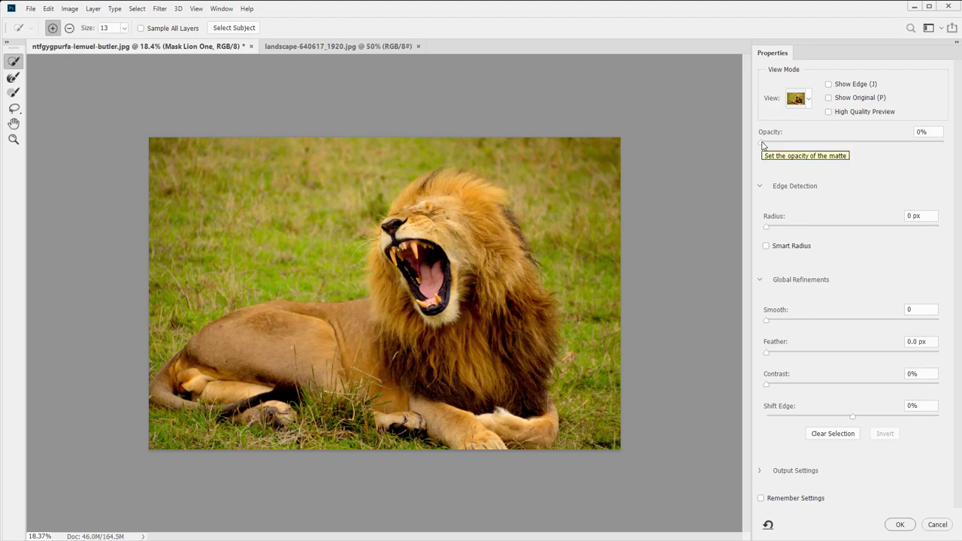
Raise the black matte's opacity to 99% to check the preview, then lower it to 0%.
left_click_drag(763, 144, 952, 151)
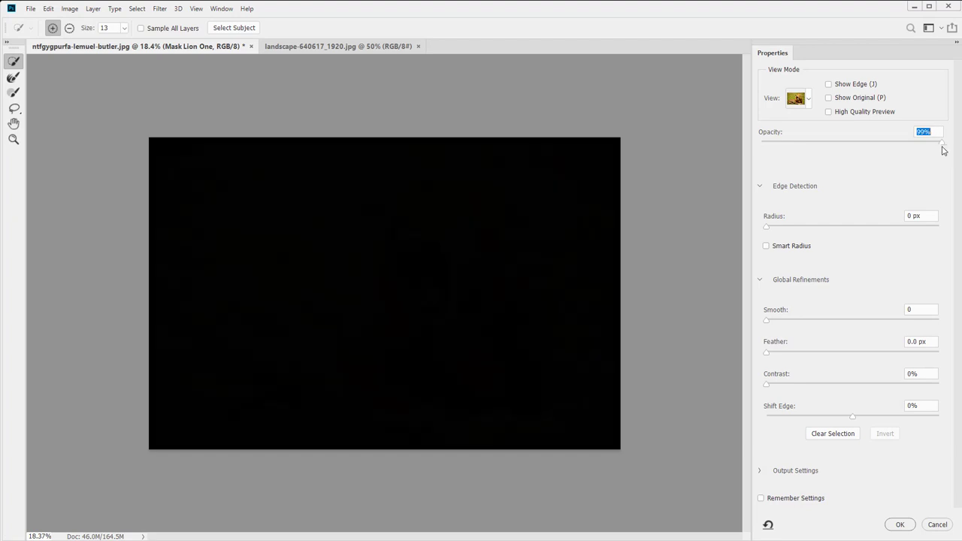
type("24")
key("Return")
left_click_drag(786, 147, 744, 147)
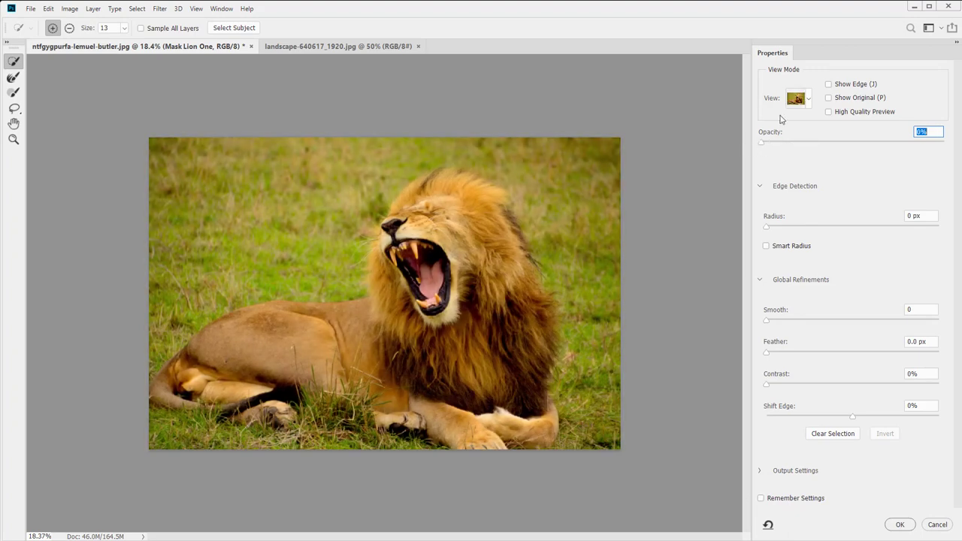
Set the view mode to On Layers and bring up the view mode choices again.
left_click(807, 100)
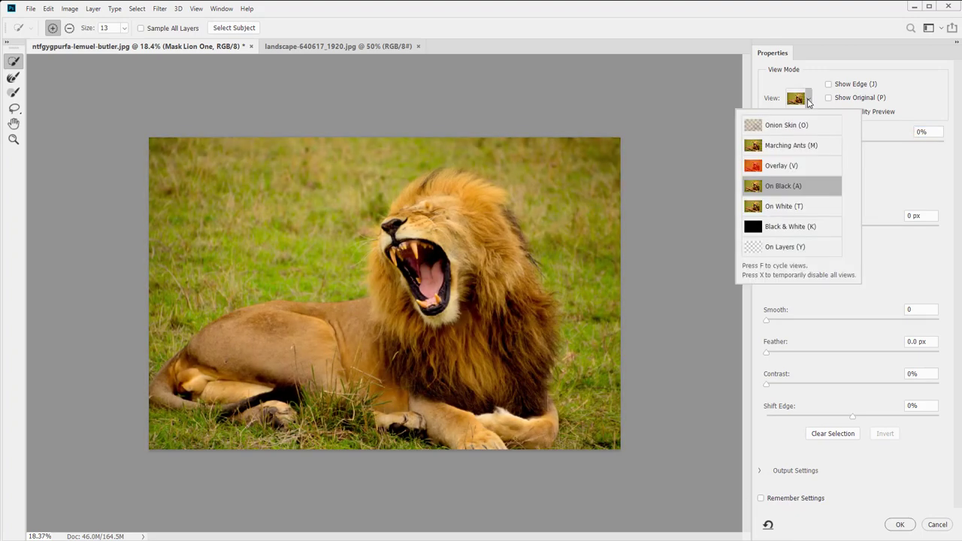
left_click(792, 249)
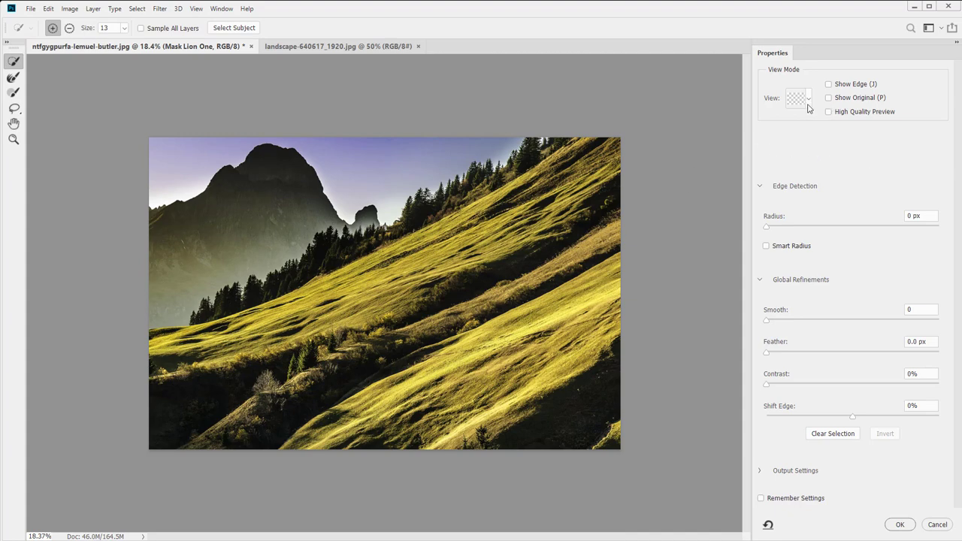
left_click(808, 109)
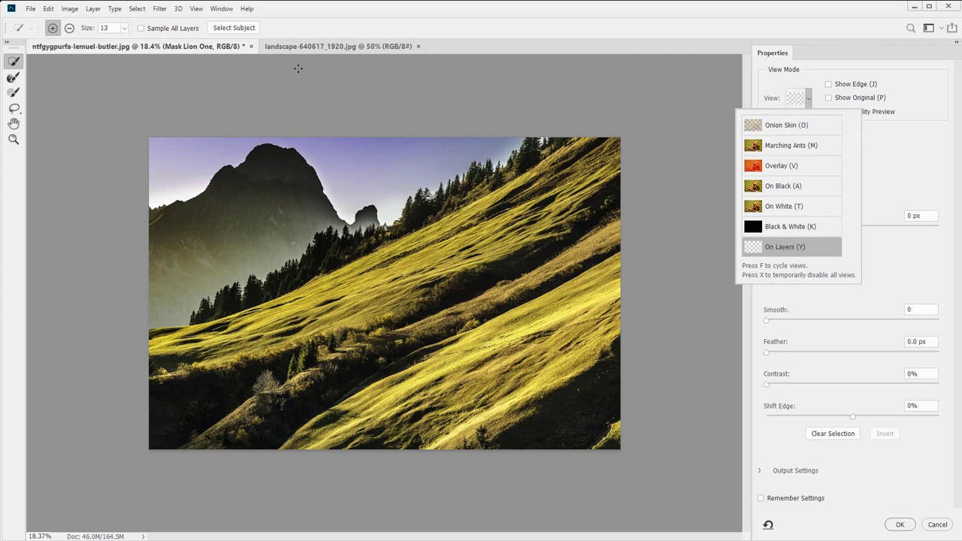
Set the view mode to Marching Ants and collapse the Edge Detection and Global Refinements sections.
left_click(789, 147)
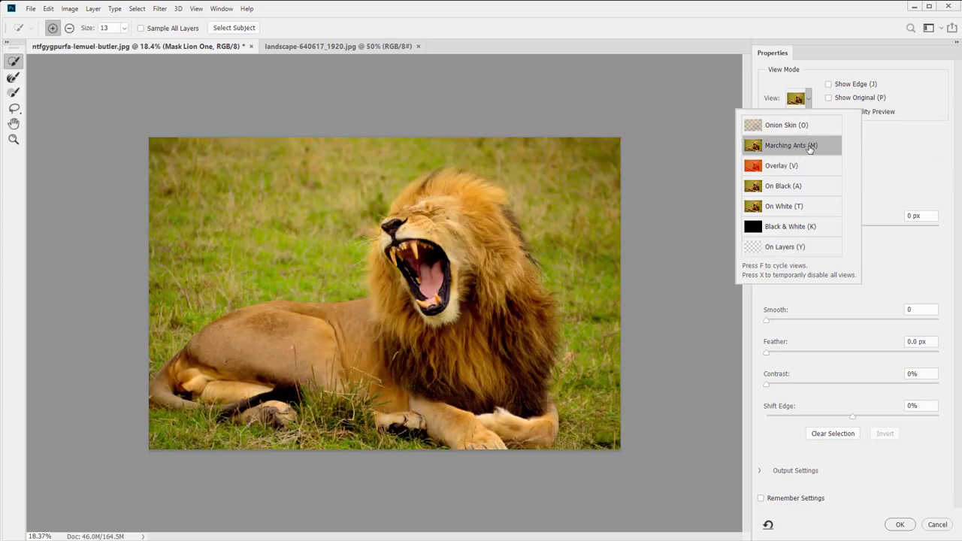
left_click(873, 152)
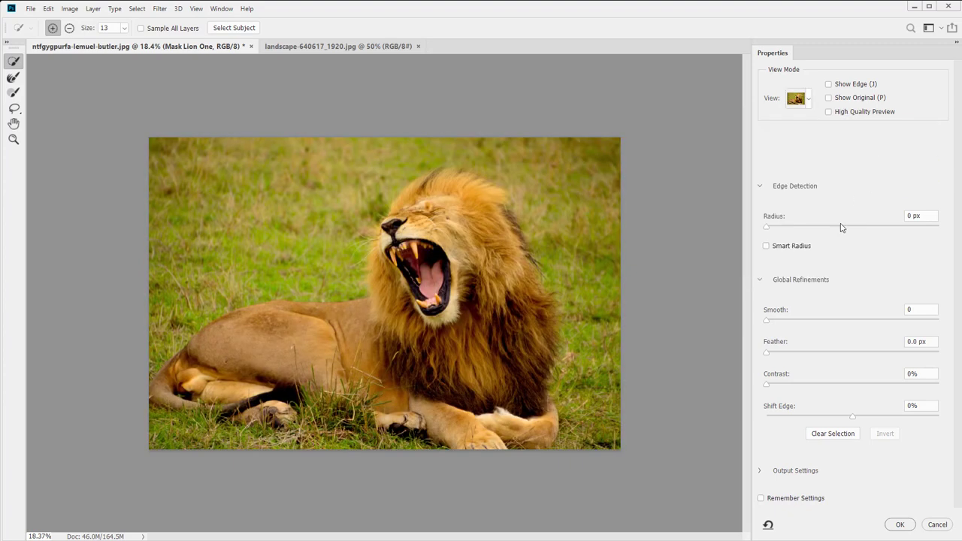
left_click(759, 186)
left_click(759, 220)
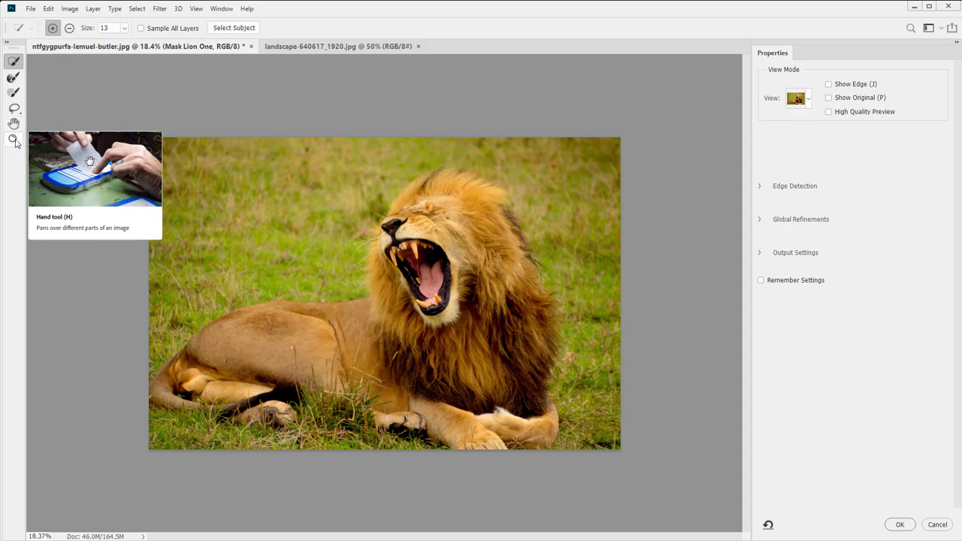
Set the Brush tool's size to 97 px and paint a selection over the grass above the lion's back.
left_click(15, 94)
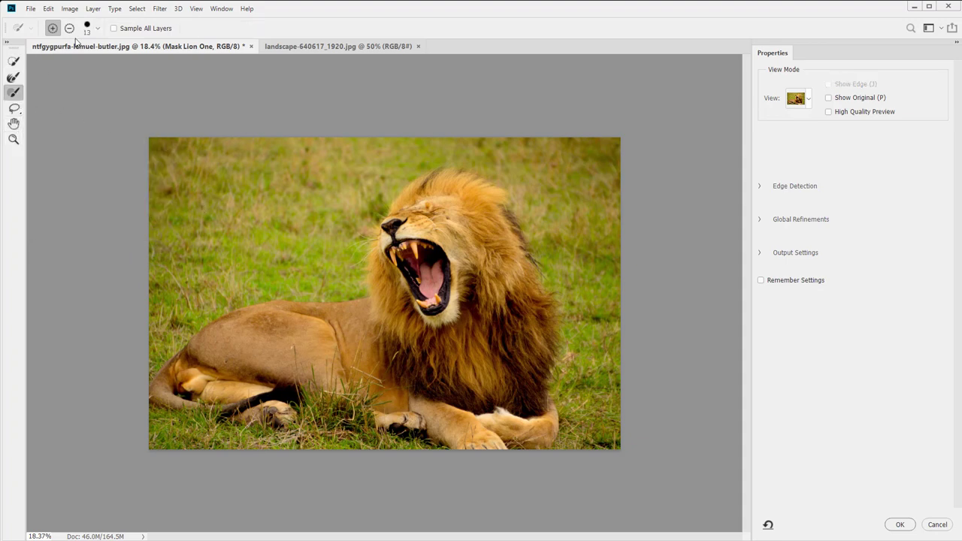
left_click(97, 31)
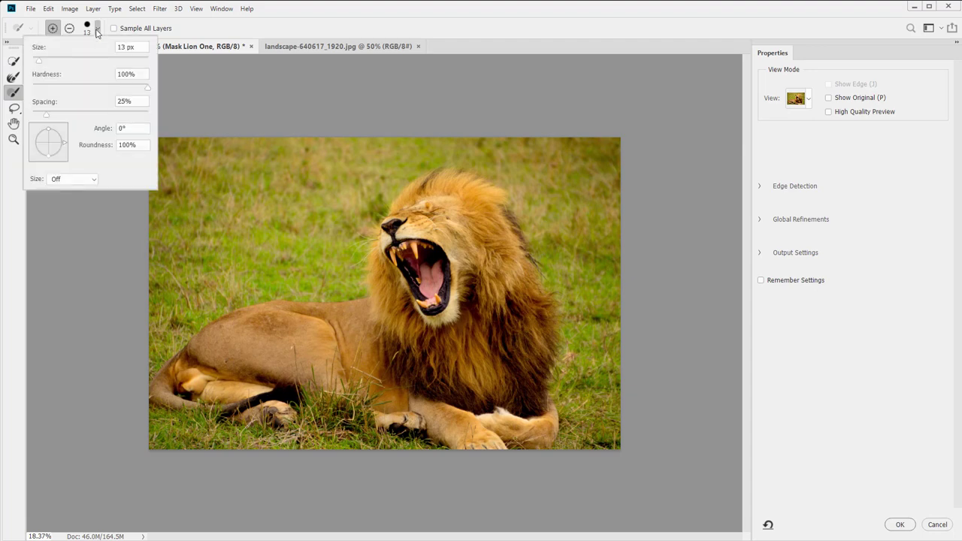
left_click_drag(43, 62, 71, 63)
left_click_drag(71, 62, 88, 63)
left_click(103, 30)
mouse_move(228, 254)
left_mouse_down()
mouse_move(284, 236)
mouse_move(247, 267)
mouse_move(326, 260)
mouse_move(323, 296)
mouse_move(317, 288)
mouse_move(335, 284)
mouse_move(206, 301)
mouse_move(261, 272)
mouse_move(299, 272)
mouse_move(245, 284)
mouse_move(328, 275)
mouse_move(278, 287)
mouse_move(324, 278)
mouse_move(330, 264)
mouse_move(256, 251)
mouse_move(248, 262)
mouse_move(289, 242)
mouse_move(280, 253)
mouse_move(305, 248)
left_mouse_up()
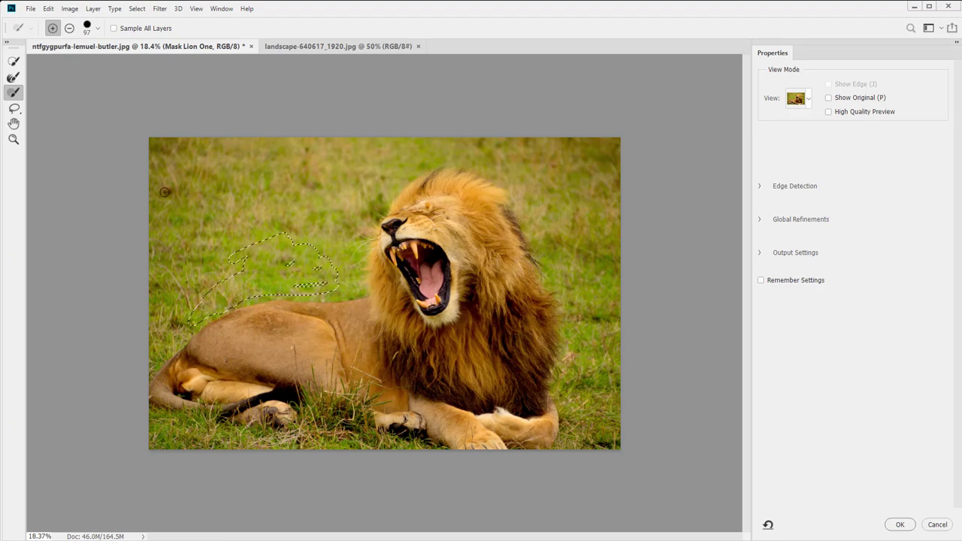
Add the grass above the lion's back and a small patch behind the mane to the selection with the Lasso tool.
left_click(14, 109)
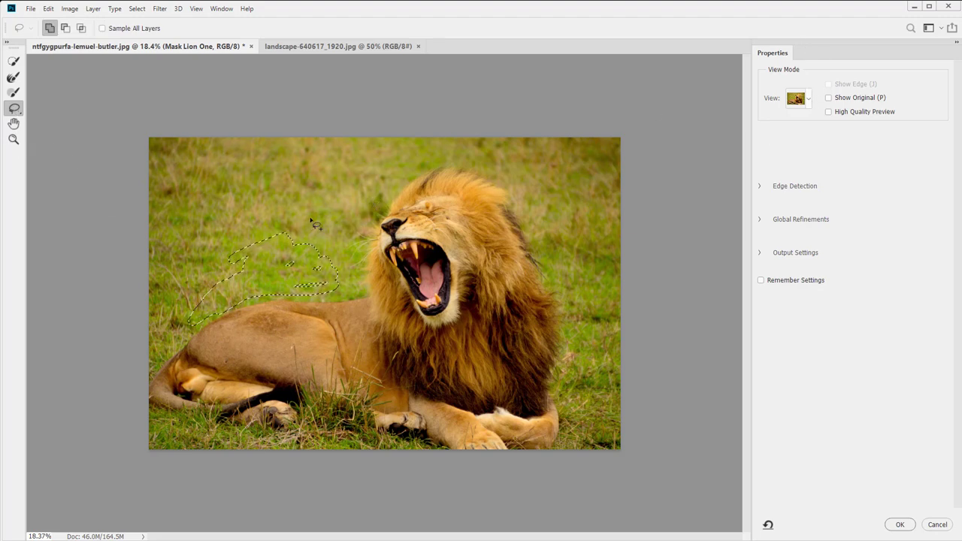
mouse_move(271, 217)
left_mouse_down()
mouse_move(326, 172)
mouse_move(345, 195)
mouse_move(314, 220)
left_mouse_up()
left_click_drag(207, 207, 237, 185)
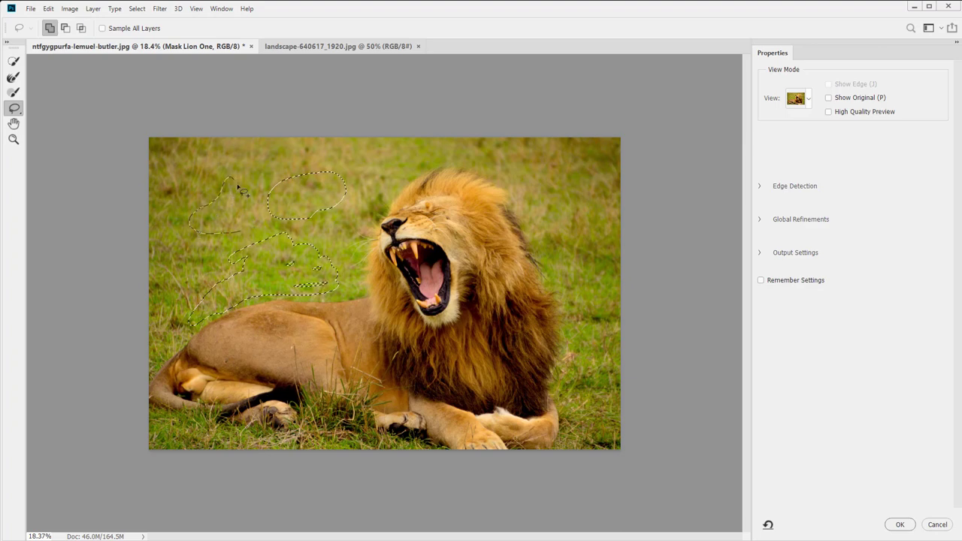
left_click_drag(241, 235, 239, 233)
mouse_move(205, 259)
left_mouse_down()
mouse_move(212, 230)
mouse_move(273, 186)
left_mouse_up()
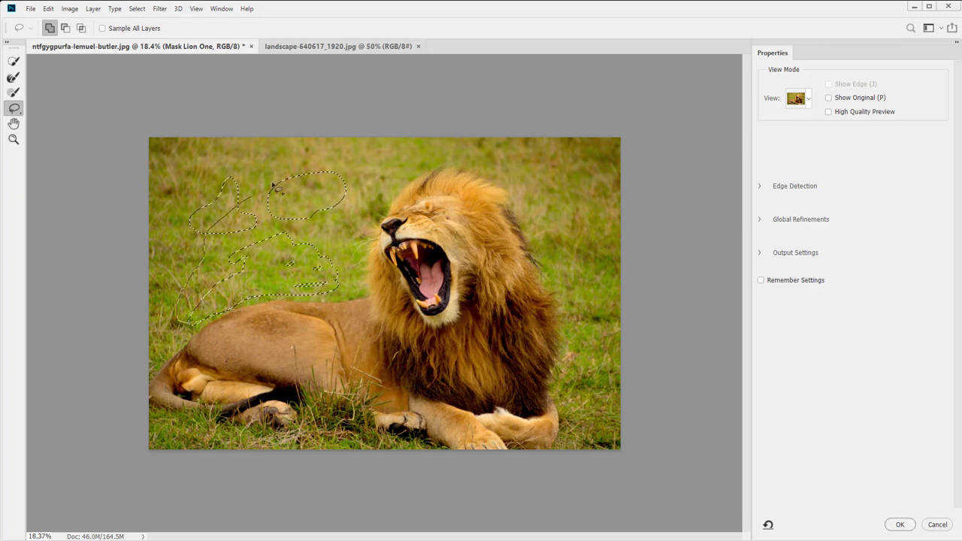
mouse_move(341, 252)
left_mouse_down()
mouse_move(332, 303)
mouse_move(309, 321)
left_mouse_up()
left_click_drag(220, 323, 218, 323)
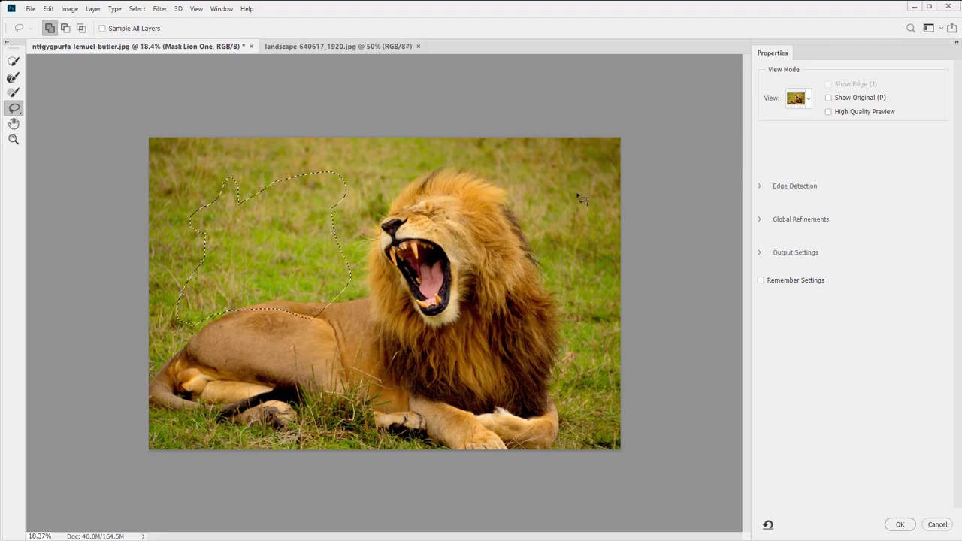
mouse_move(579, 197)
left_mouse_down()
mouse_move(536, 193)
mouse_move(584, 213)
left_mouse_up()
Switch the view to Overlay and lasso the grass in front of the lion's face and in the image's upper left into the selection.
left_click(809, 98)
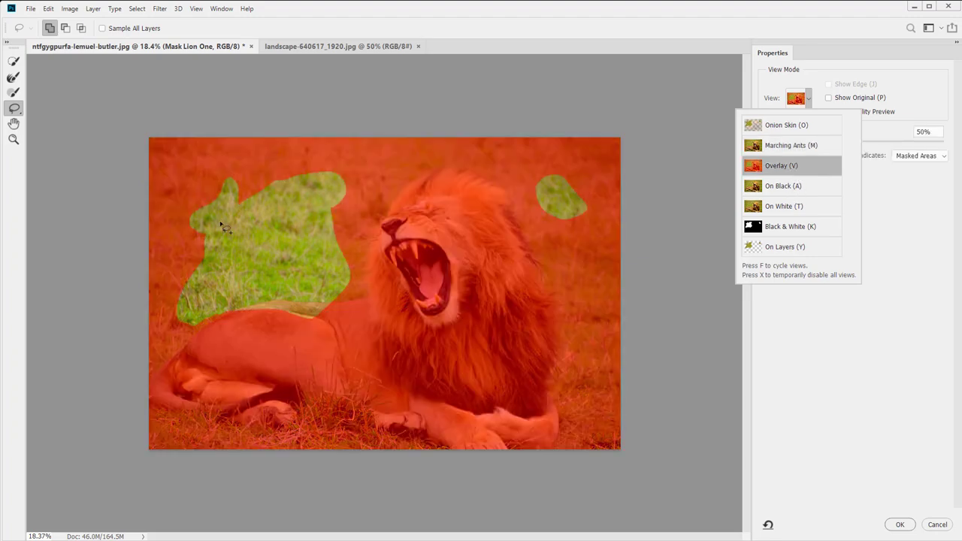
left_click(385, 184)
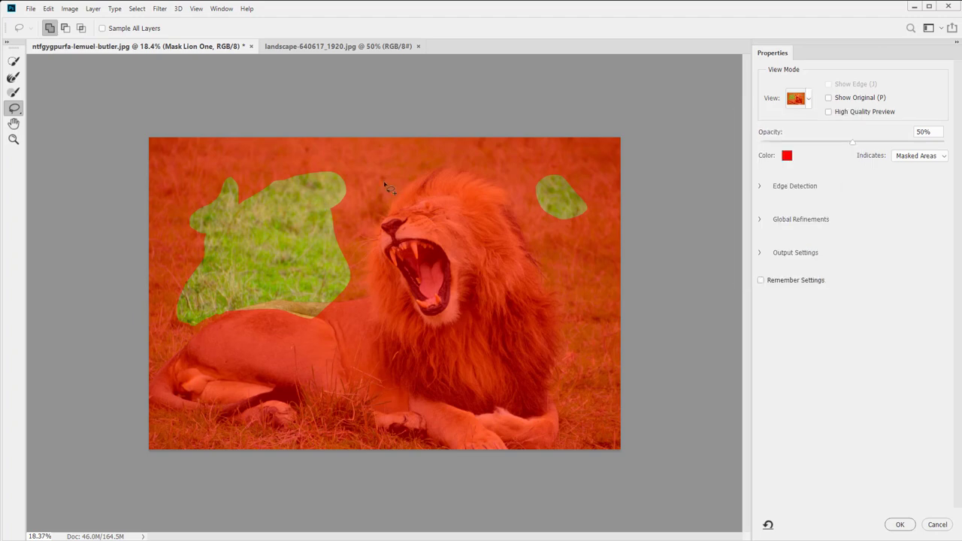
mouse_move(384, 185)
left_mouse_down()
mouse_move(407, 162)
mouse_move(402, 183)
mouse_move(389, 186)
left_mouse_up()
mouse_move(403, 187)
left_mouse_down()
mouse_move(359, 234)
mouse_move(363, 269)
mouse_move(349, 291)
mouse_move(293, 261)
mouse_move(296, 196)
mouse_move(361, 156)
mouse_move(397, 163)
mouse_move(402, 187)
left_mouse_up()
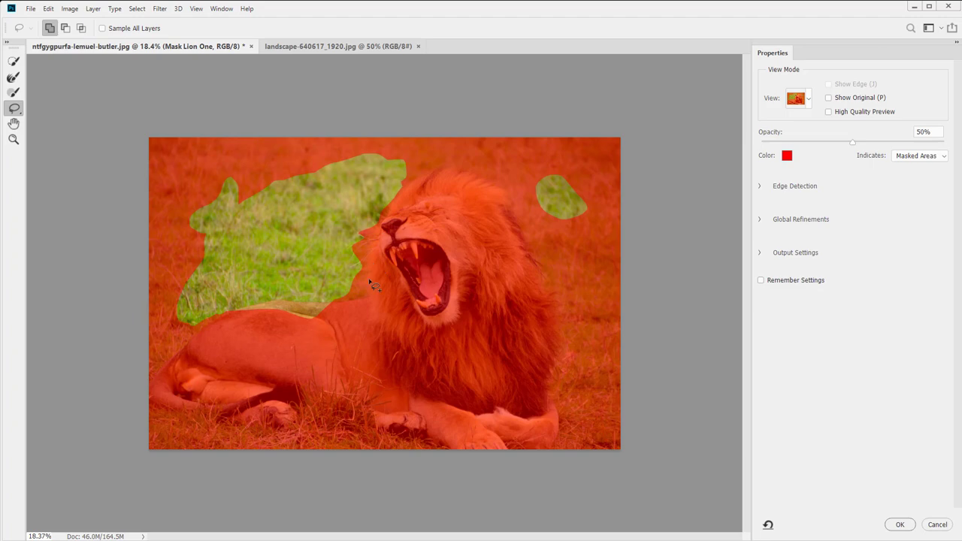
mouse_move(180, 262)
left_mouse_down()
mouse_move(151, 149)
mouse_move(214, 117)
mouse_move(317, 122)
mouse_move(276, 218)
mouse_move(201, 247)
left_mouse_up()
Switch the view to On Black at 100% opacity and lasso a strip along the top of the mane into the selection.
left_click(810, 99)
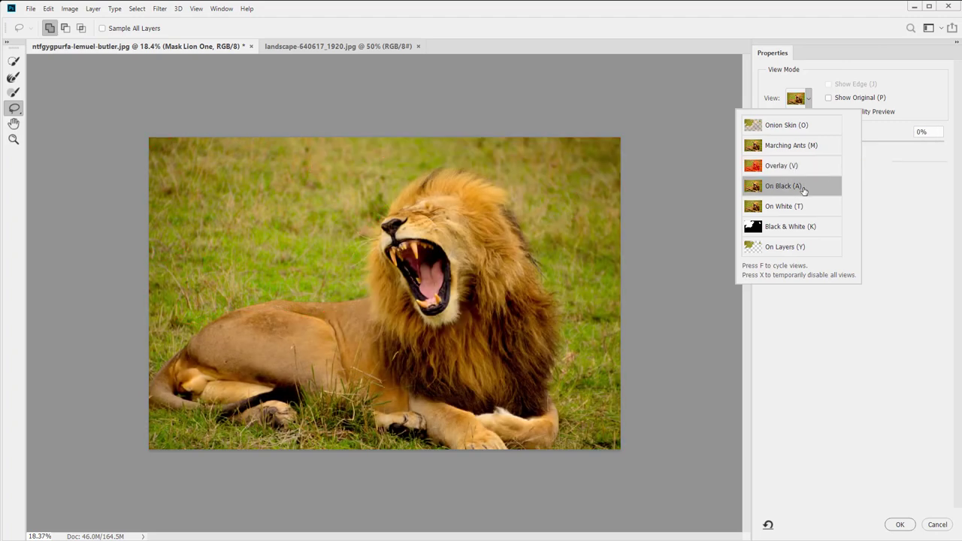
left_click(803, 187)
left_click_drag(768, 144, 788, 148)
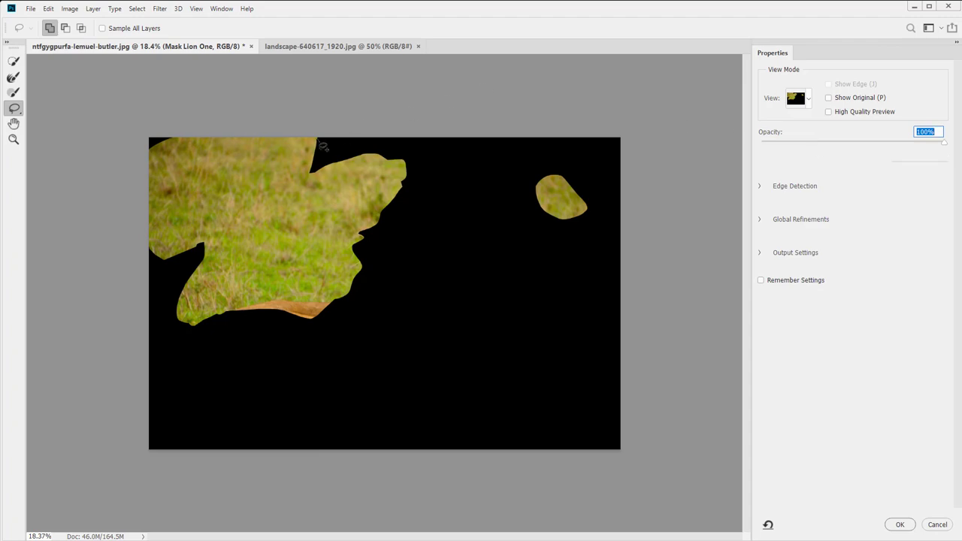
left_click_drag(899, 145, 803, 146)
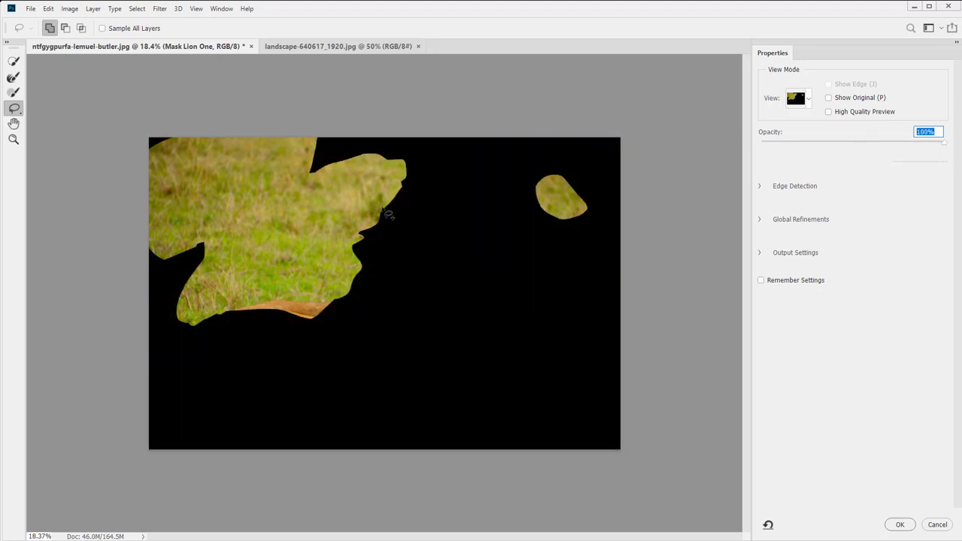
mouse_move(468, 193)
left_mouse_down()
mouse_move(418, 168)
mouse_move(483, 160)
mouse_move(505, 175)
mouse_move(502, 198)
left_mouse_up()
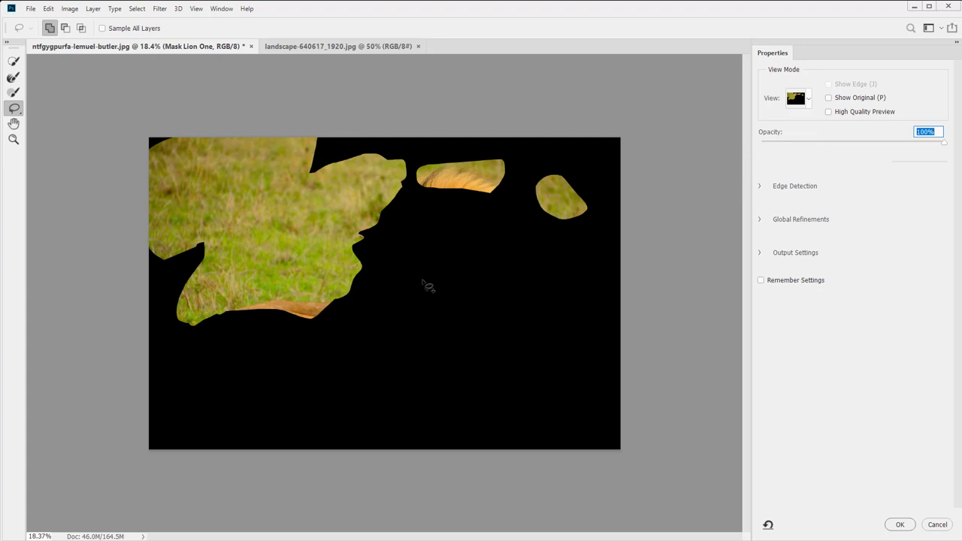
Switch the view to Black & White and lasso the remaining background above and on both sides of the lion into the selection.
left_click(809, 100)
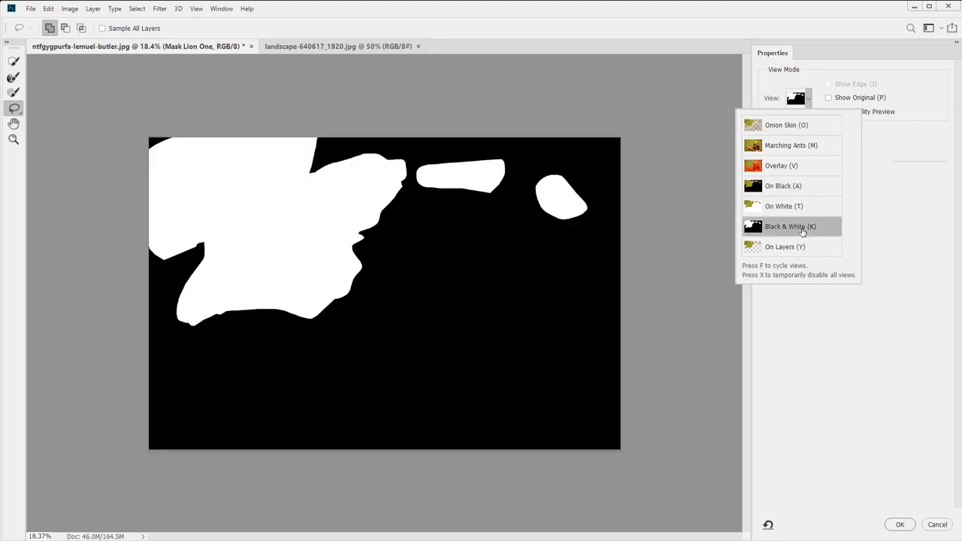
mouse_move(565, 278)
left_mouse_down()
mouse_move(582, 313)
mouse_move(603, 233)
mouse_move(571, 157)
mouse_move(519, 141)
mouse_move(538, 242)
mouse_move(577, 303)
left_mouse_up()
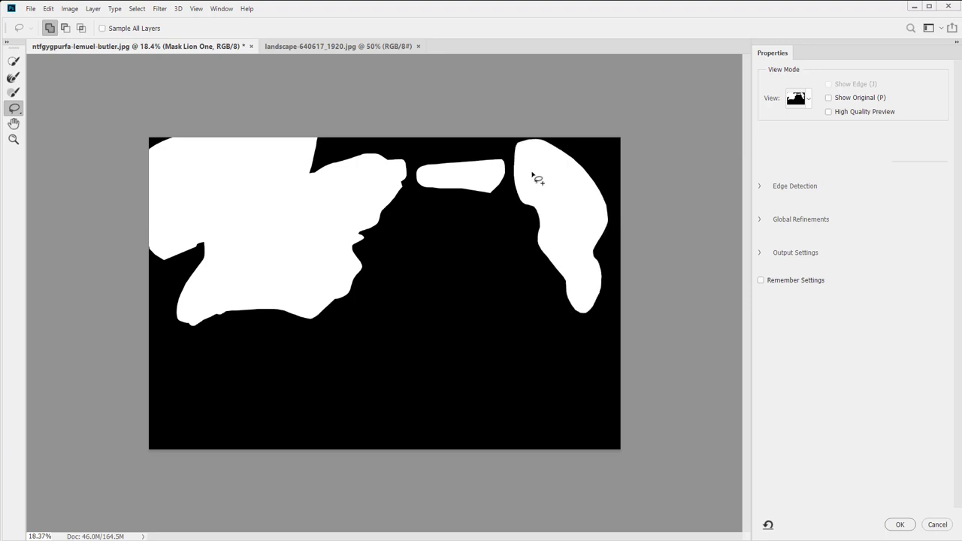
mouse_move(520, 185)
left_mouse_down()
mouse_move(292, 184)
mouse_move(295, 145)
mouse_move(543, 132)
mouse_move(569, 151)
mouse_move(551, 191)
mouse_move(526, 194)
left_mouse_up()
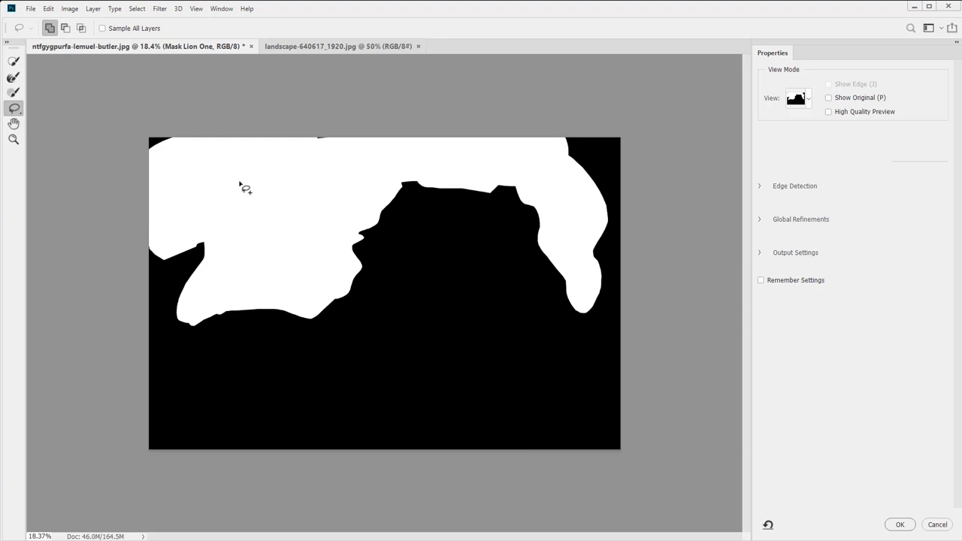
mouse_move(239, 184)
left_mouse_down()
mouse_move(128, 98)
mouse_move(273, 93)
mouse_move(266, 205)
mouse_move(239, 189)
left_mouse_up()
mouse_move(201, 311)
left_mouse_down()
mouse_move(180, 337)
mouse_move(171, 374)
mouse_move(120, 342)
mouse_move(121, 229)
mouse_move(207, 212)
mouse_move(230, 263)
left_mouse_up()
mouse_move(557, 218)
left_mouse_down()
mouse_move(543, 150)
mouse_move(659, 221)
mouse_move(629, 351)
mouse_move(592, 333)
mouse_move(559, 225)
left_mouse_up()
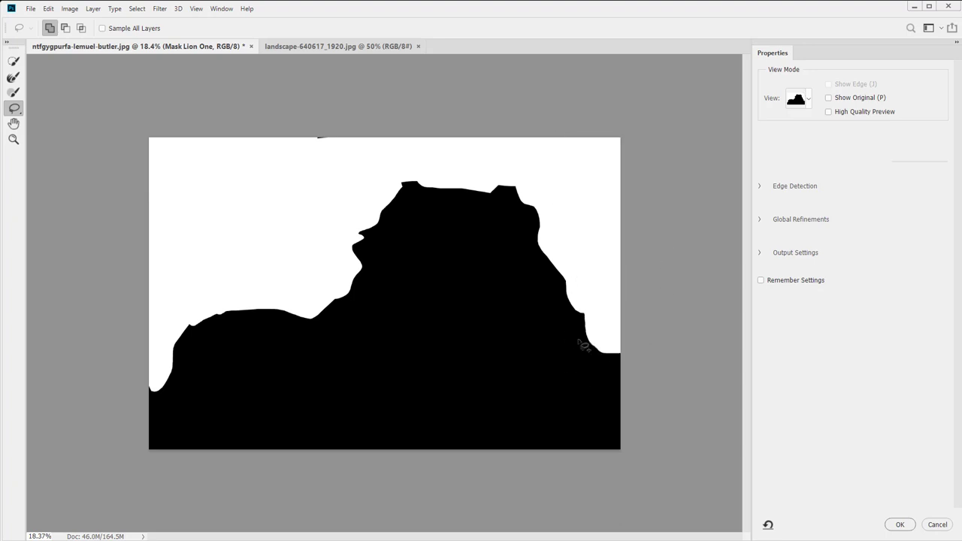
mouse_move(592, 312)
left_mouse_down()
mouse_move(596, 436)
mouse_move(625, 413)
mouse_move(638, 284)
left_mouse_up()
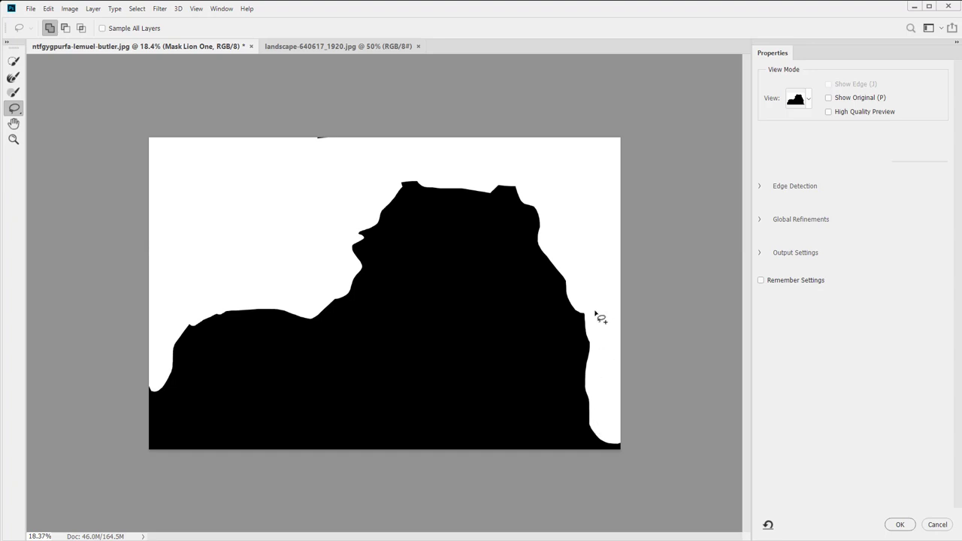
Preview the selected background over the landscape in the On Layers view mode.
left_click(808, 98)
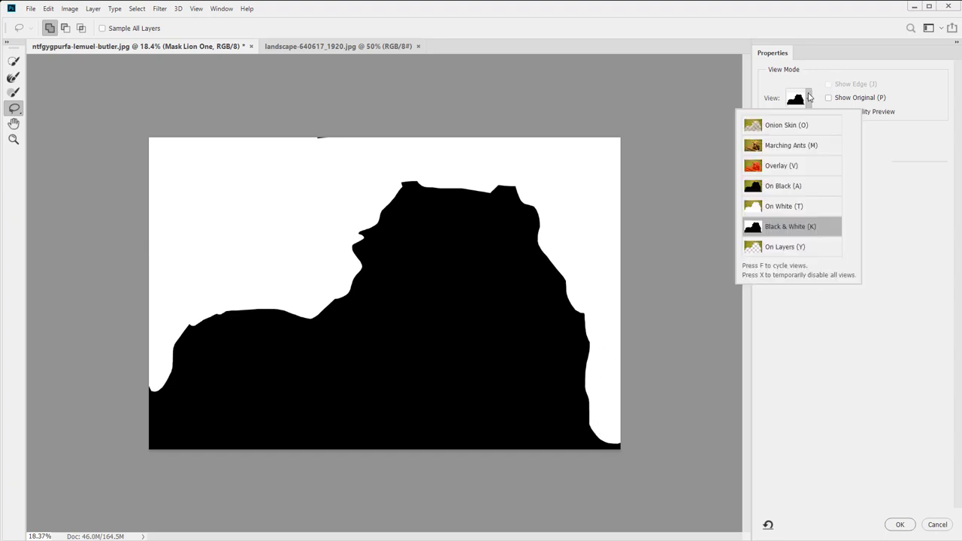
left_click(790, 253)
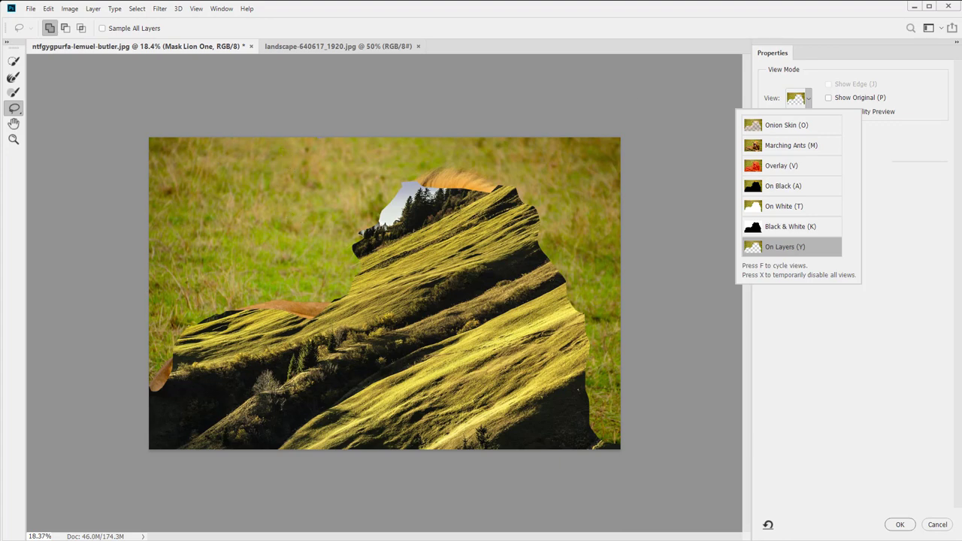
left_click(925, 171)
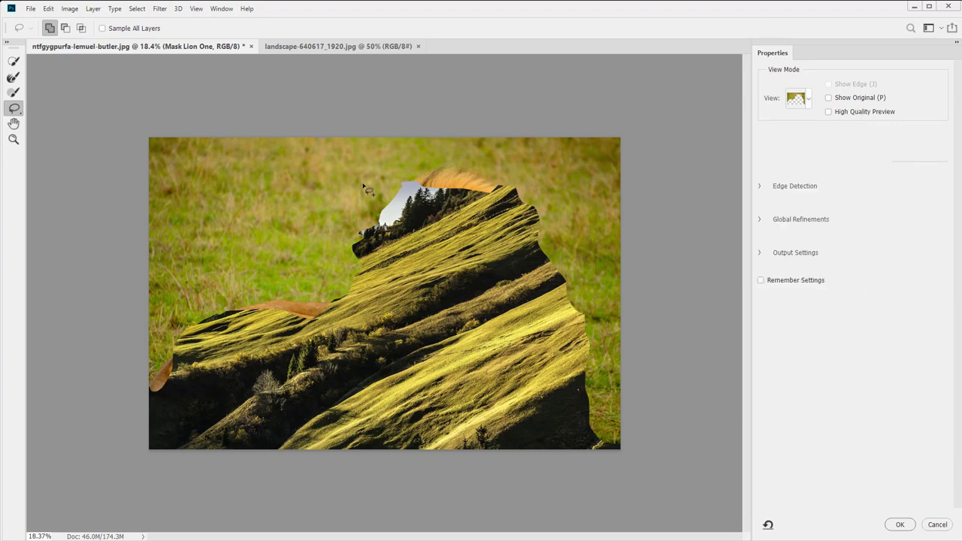
Invert the selection to keep the lion instead of the background, and set the view mode to Marching Ants.
key("ctrl+i")
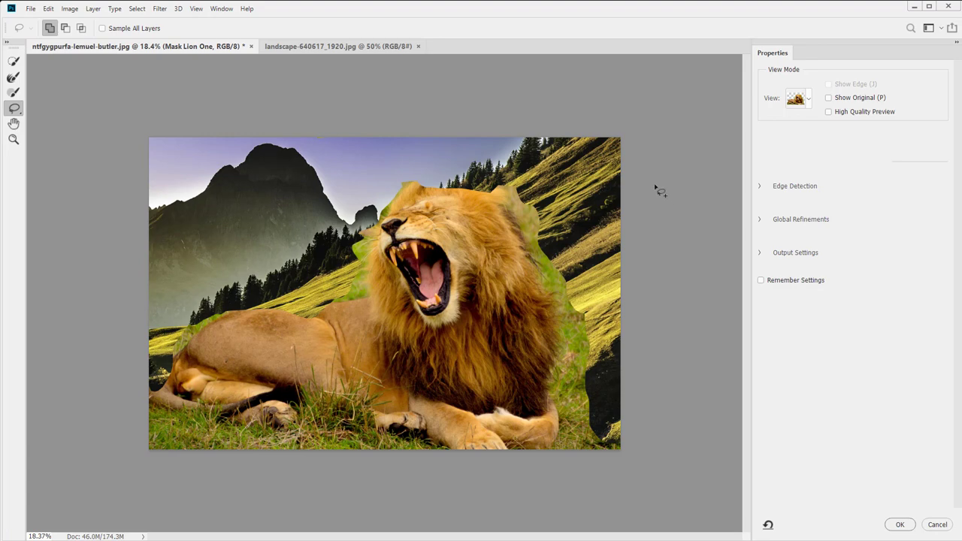
left_click(807, 96)
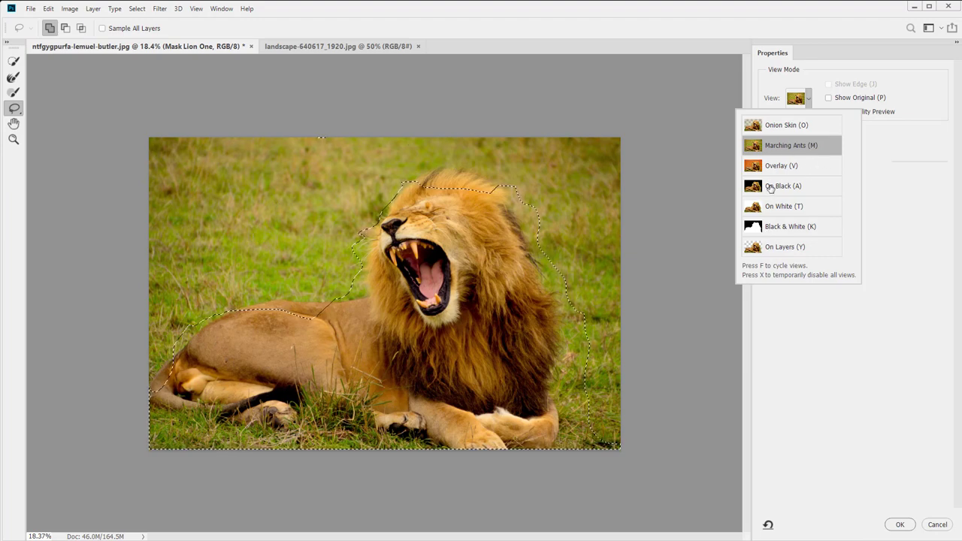
left_click(686, 93)
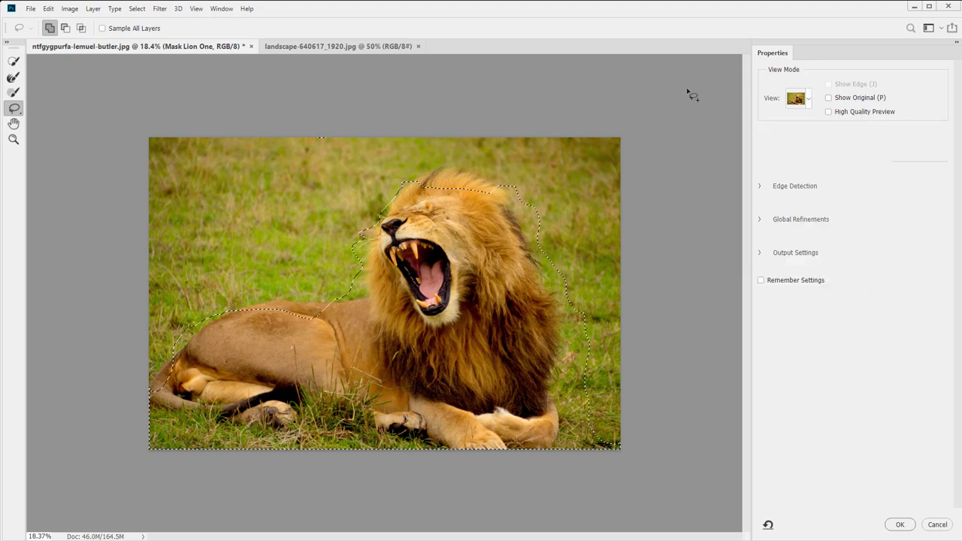